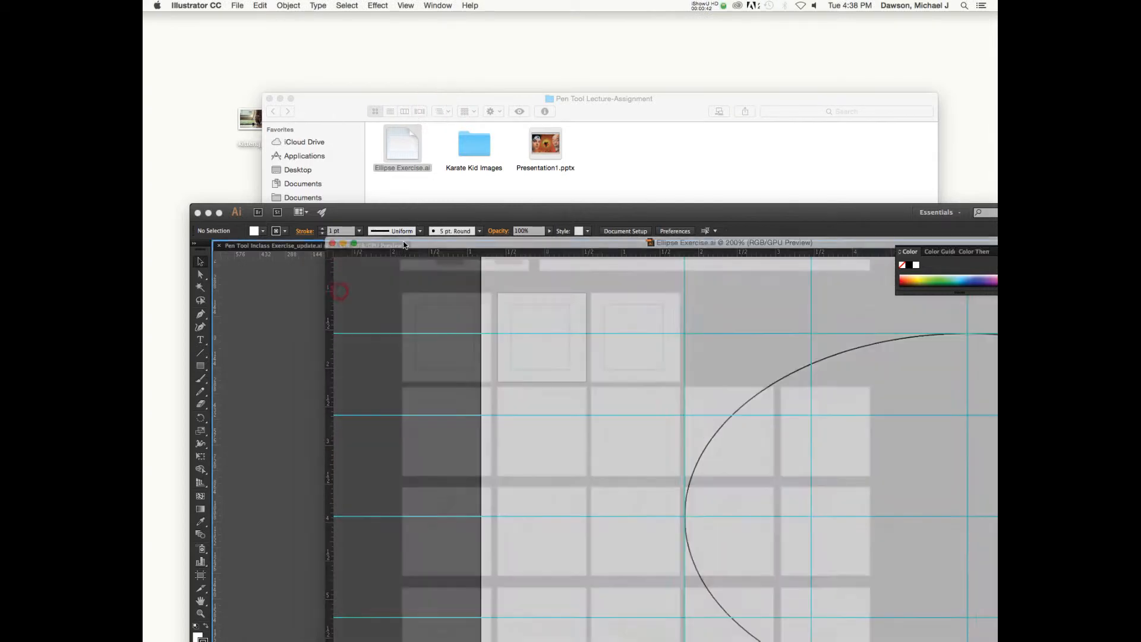
Step: Maximize the Ellipse Exercise.ai document window and center the whole ellipse in view
double_click(437, 212)
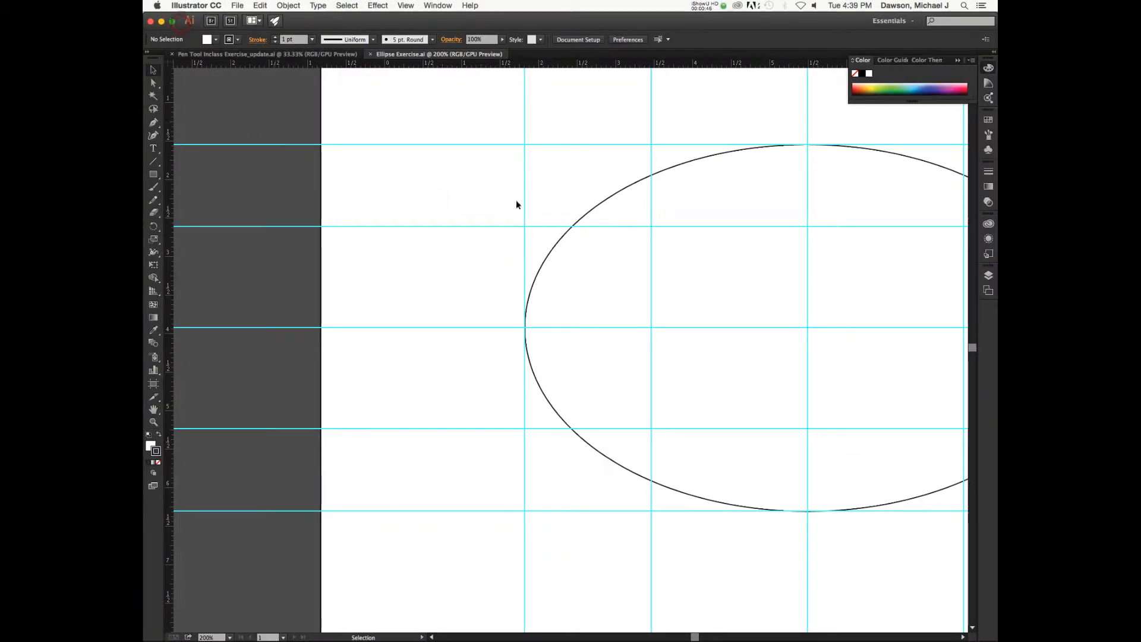
scroll(768, 202, right, 5)
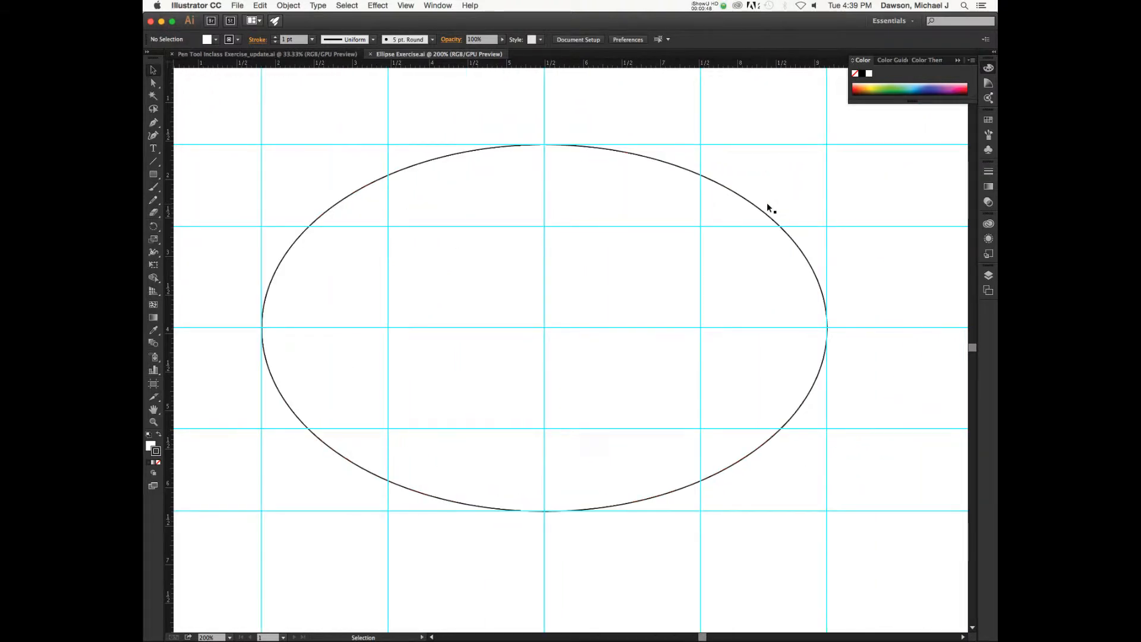
scroll(766, 204, left, 1)
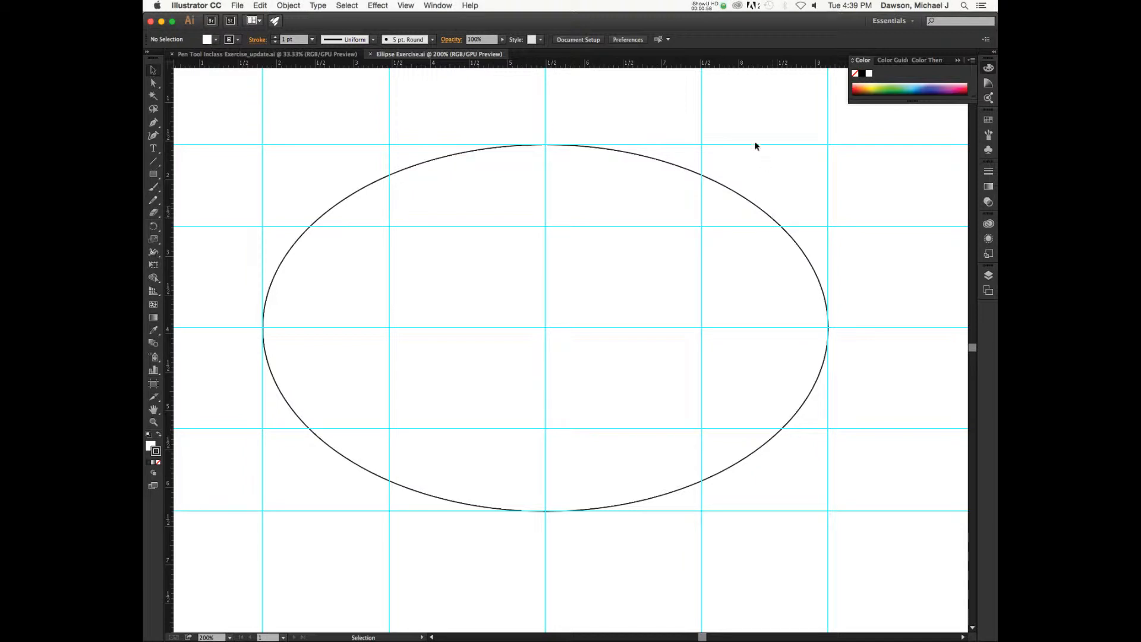
Step: Pull a horizontal ruler guide into the area above the artboard, then select that guide and delete it
scroll(736, 115, up, 5)
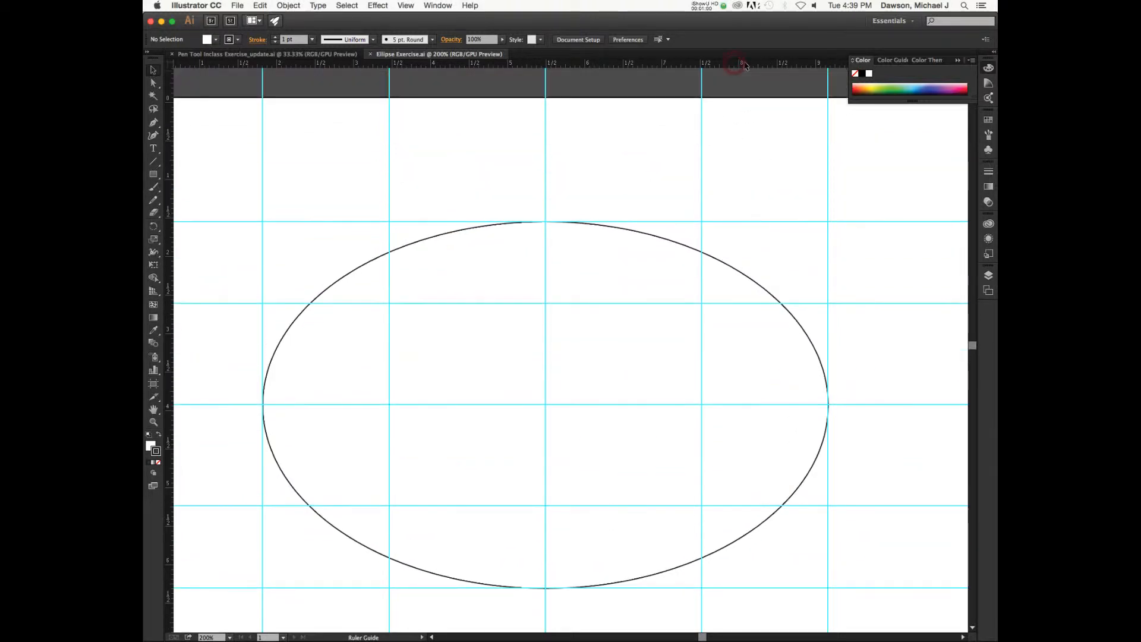
scroll(744, 61, up, 4)
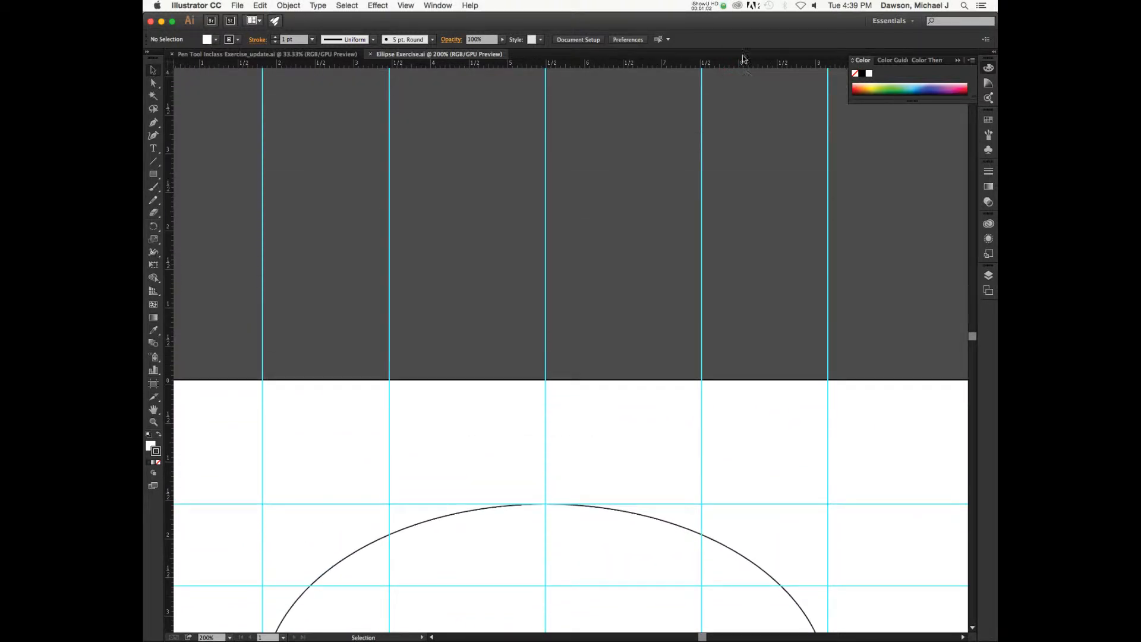
drag(728, 64, 737, 149)
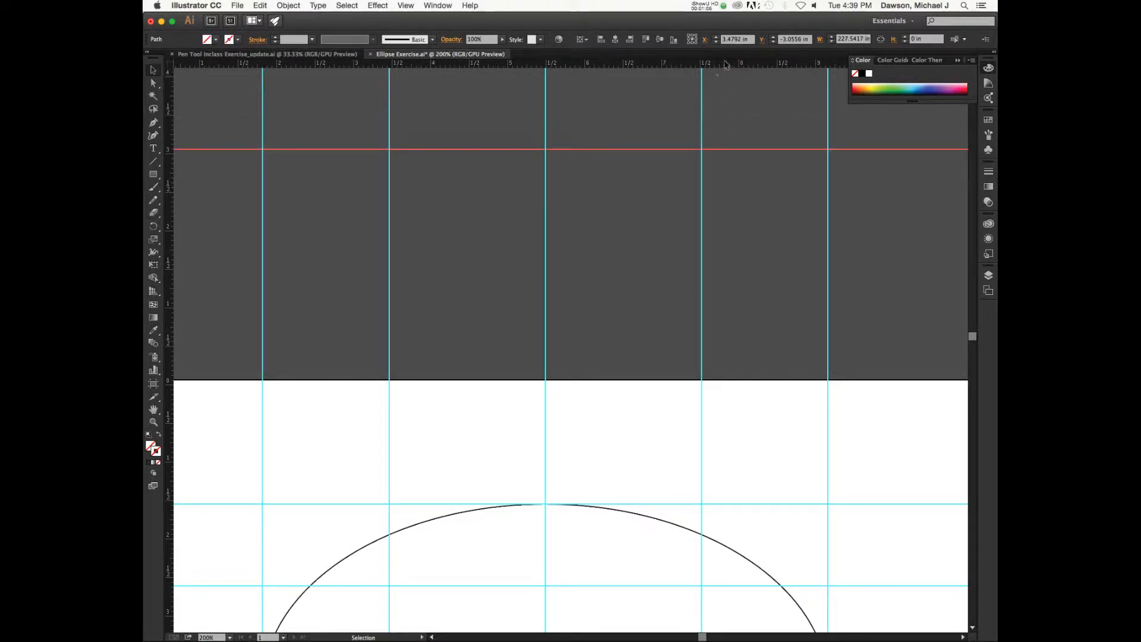
click(730, 148)
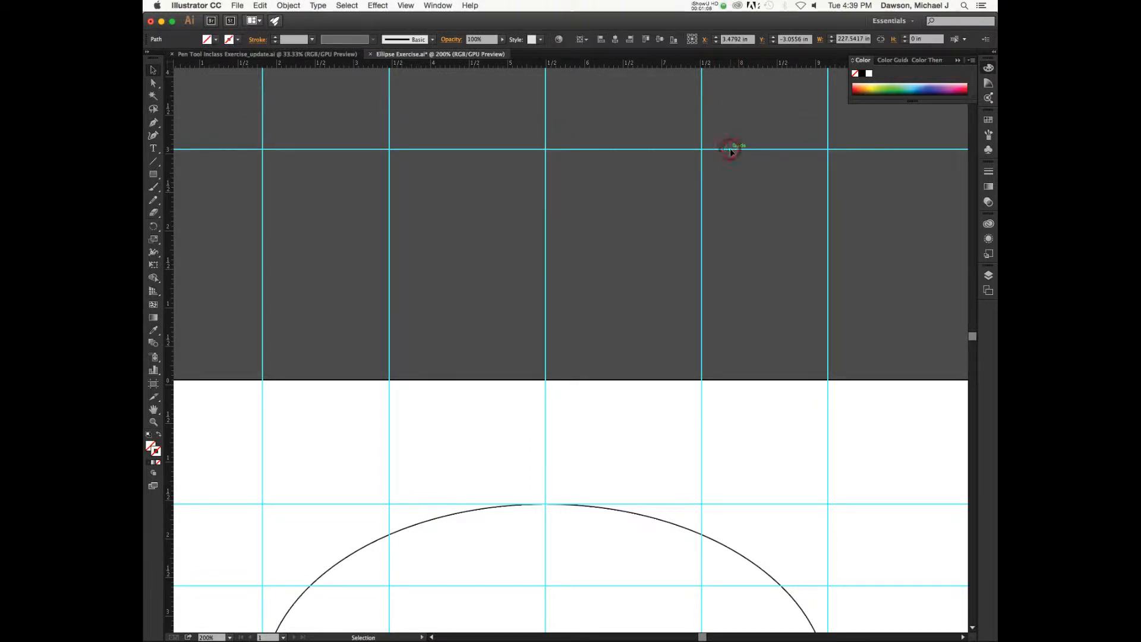
key(Delete)
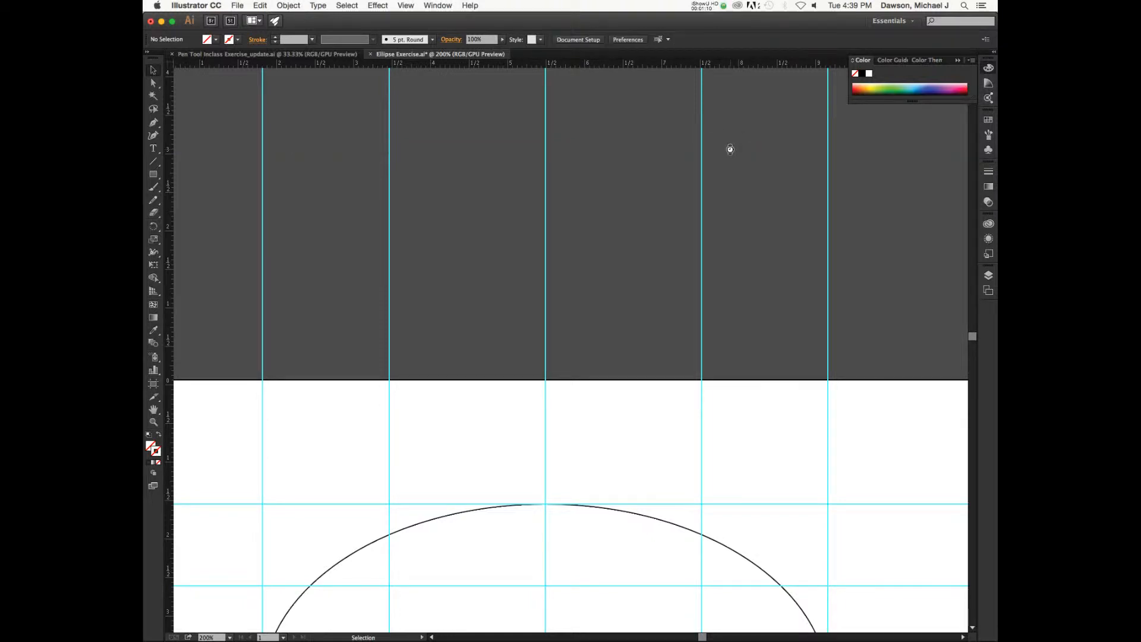
Step: Hide all guides around the ellipse and make the Selection tool active
scroll(729, 149, down, 10)
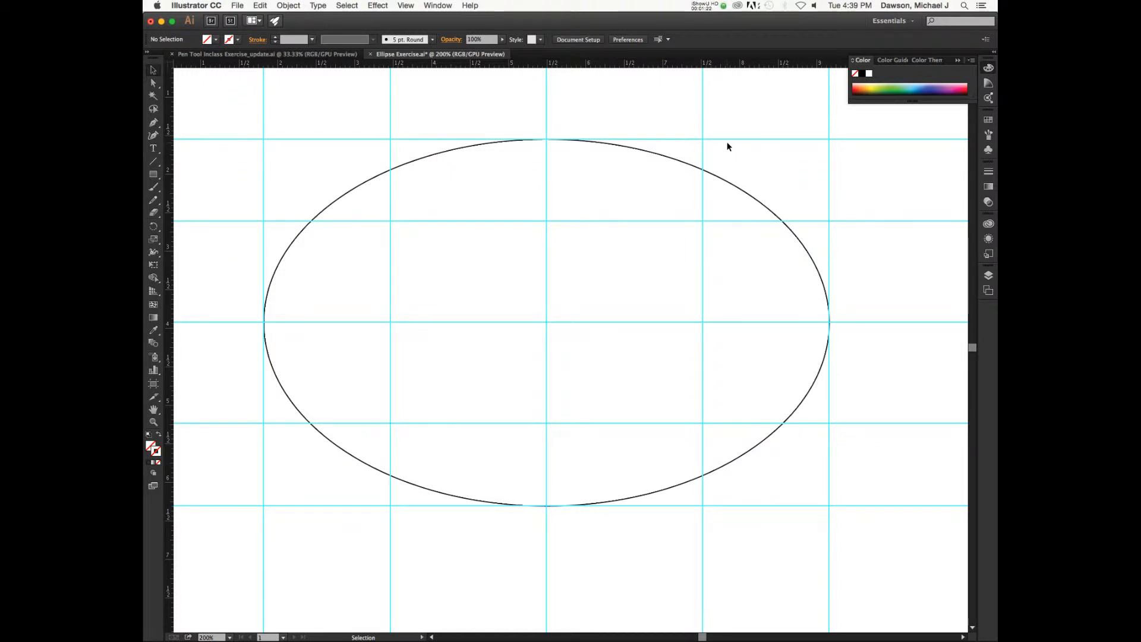
key(a)
key(super+semicolon)
key(v)
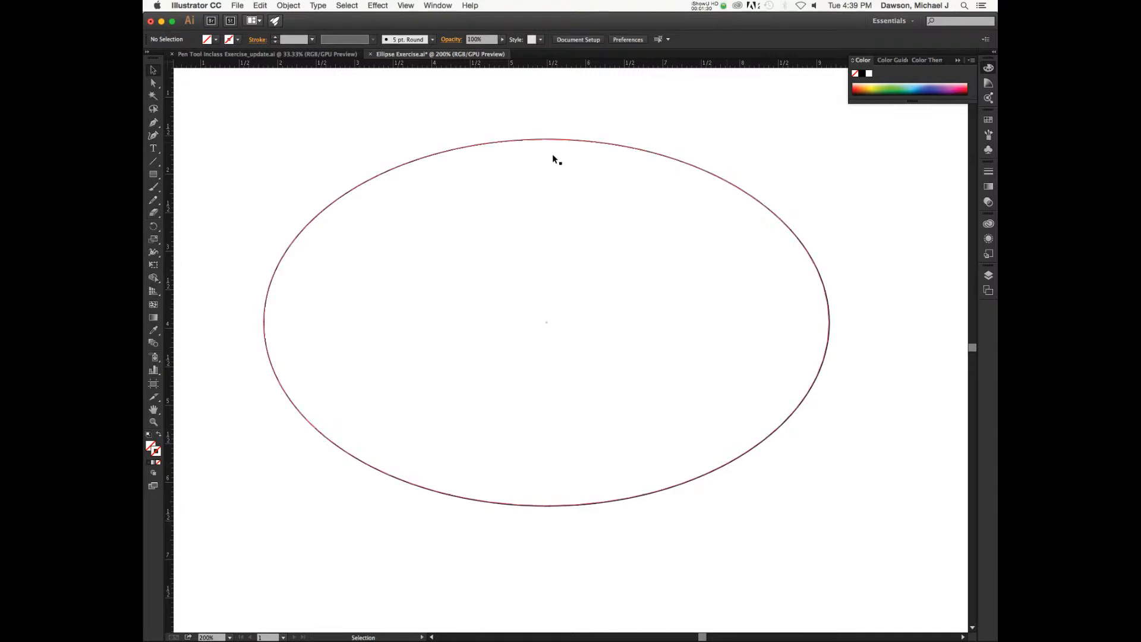
Step: Select the whole ellipse with the Selection tool, then deselect it with the Direct Selection tool active
drag(224, 111, 862, 585)
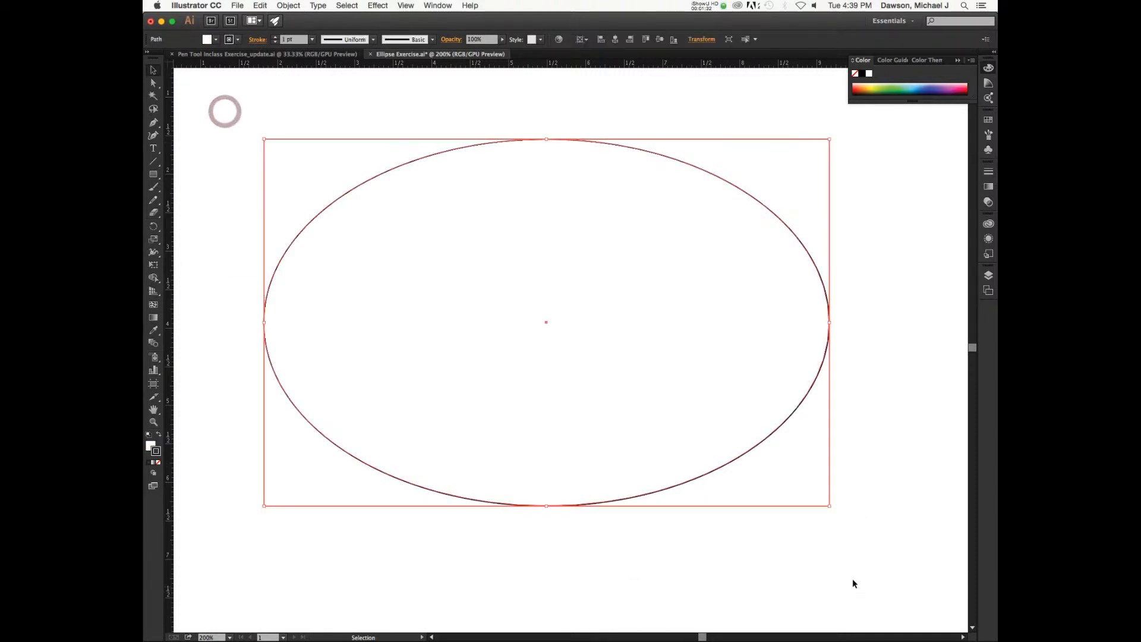
click(635, 553)
click(619, 501)
click(157, 87)
click(280, 138)
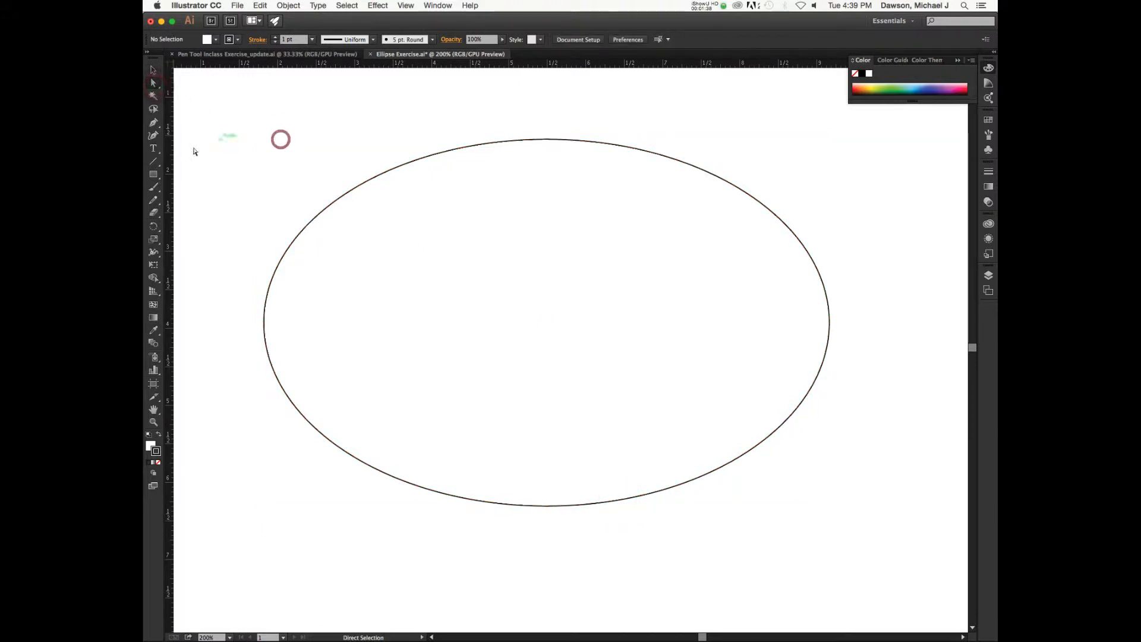
Step: Select the whole ellipse with the Selection tool and switch to the Pen tool
click(154, 123)
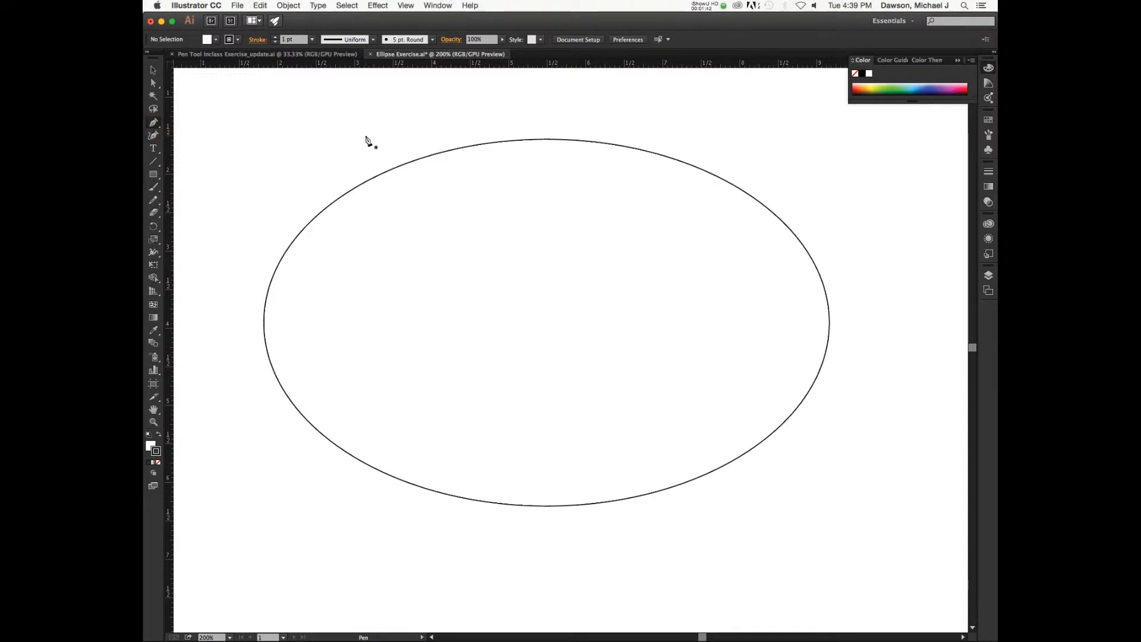
key(a)
click(154, 71)
click(458, 150)
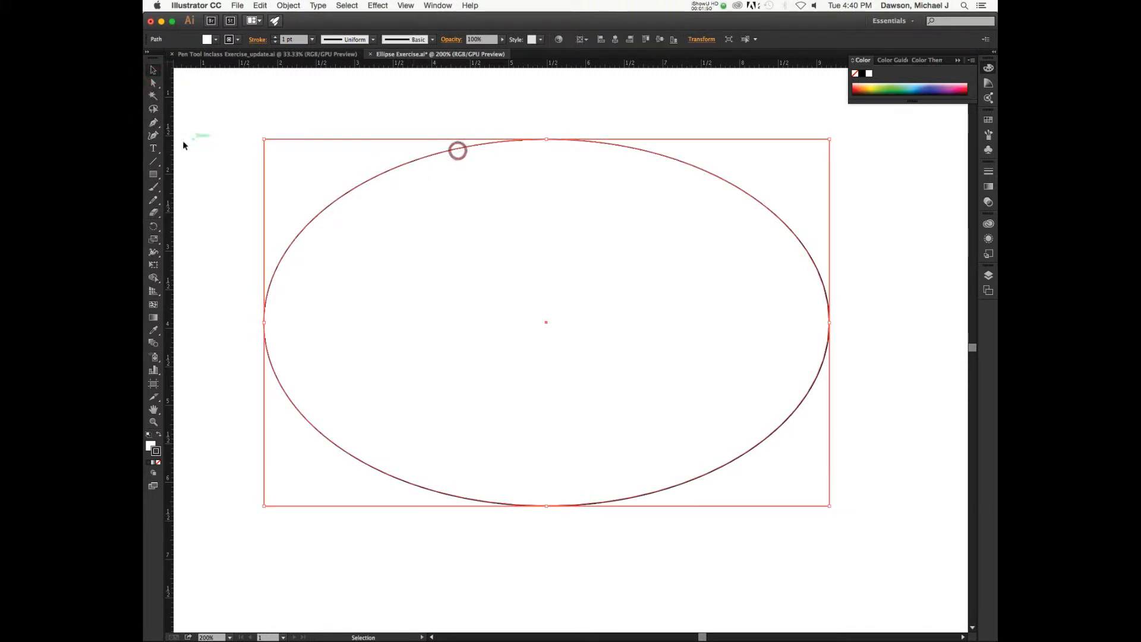
click(153, 122)
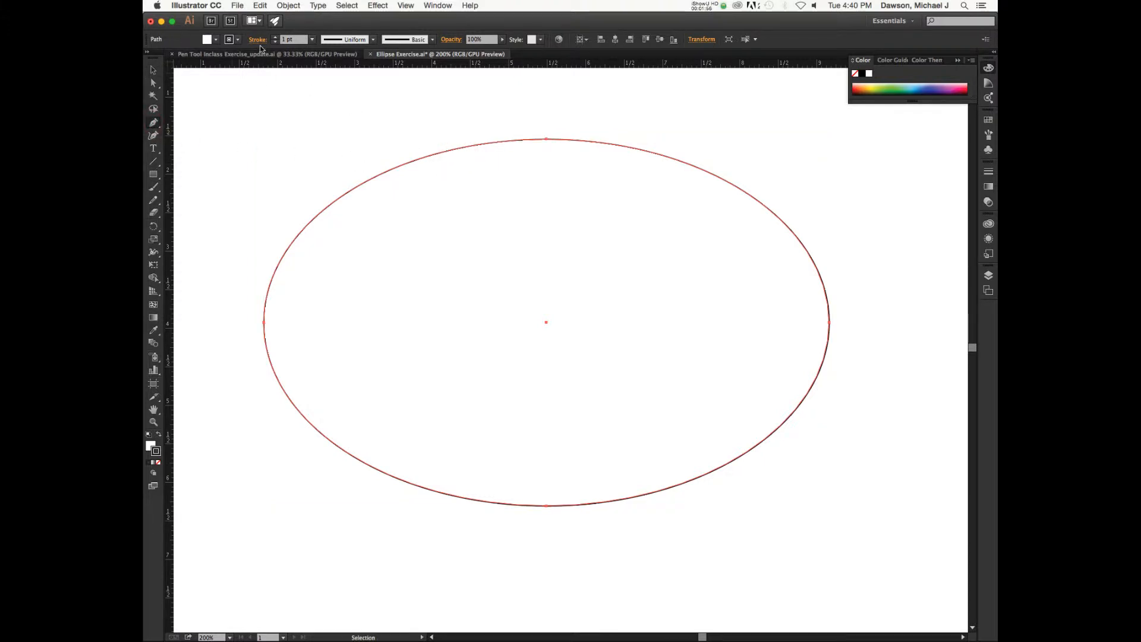
click(754, 41)
click(763, 33)
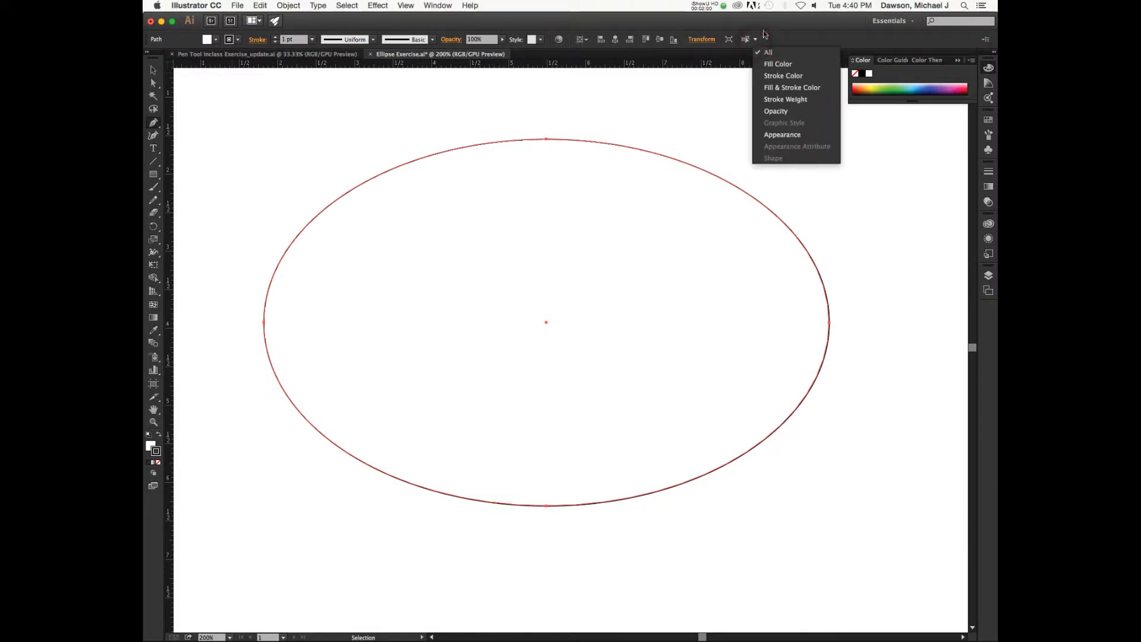
Step: Select the ellipse's top anchor point with the Direct Selection tool so its direction handles are shown
key(a)
click(546, 140)
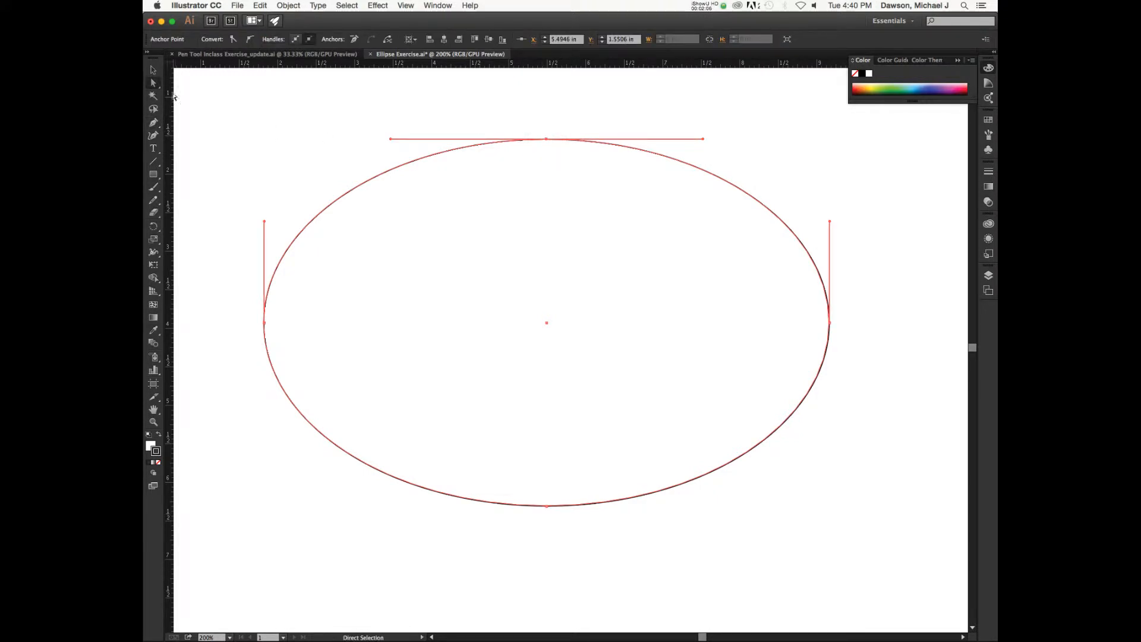
click(153, 70)
click(154, 83)
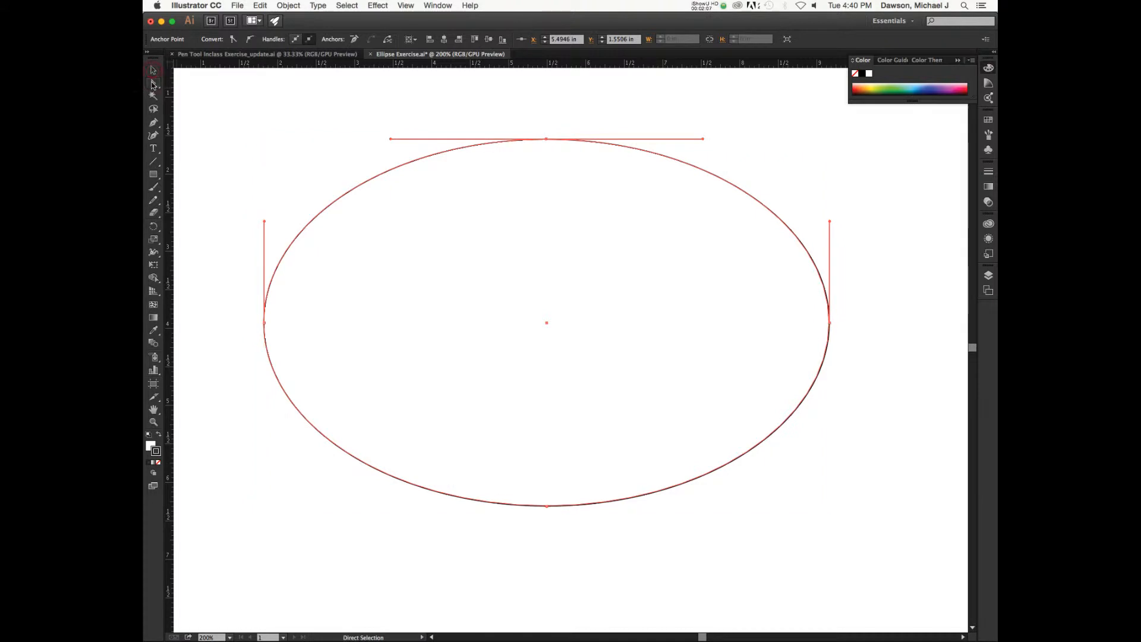
click(494, 128)
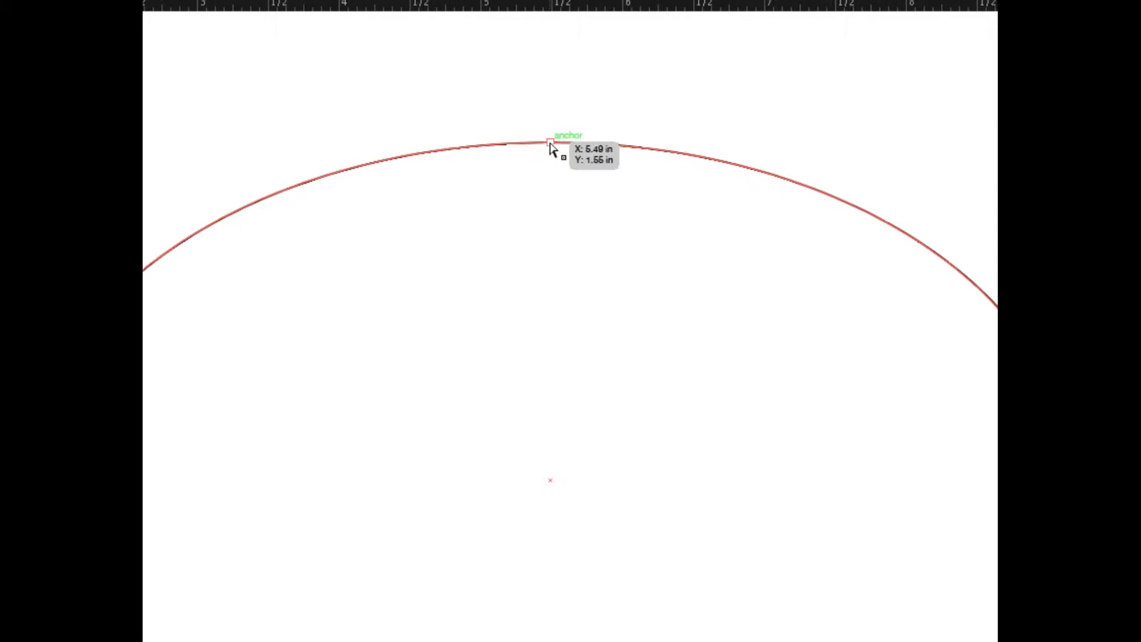
click(550, 144)
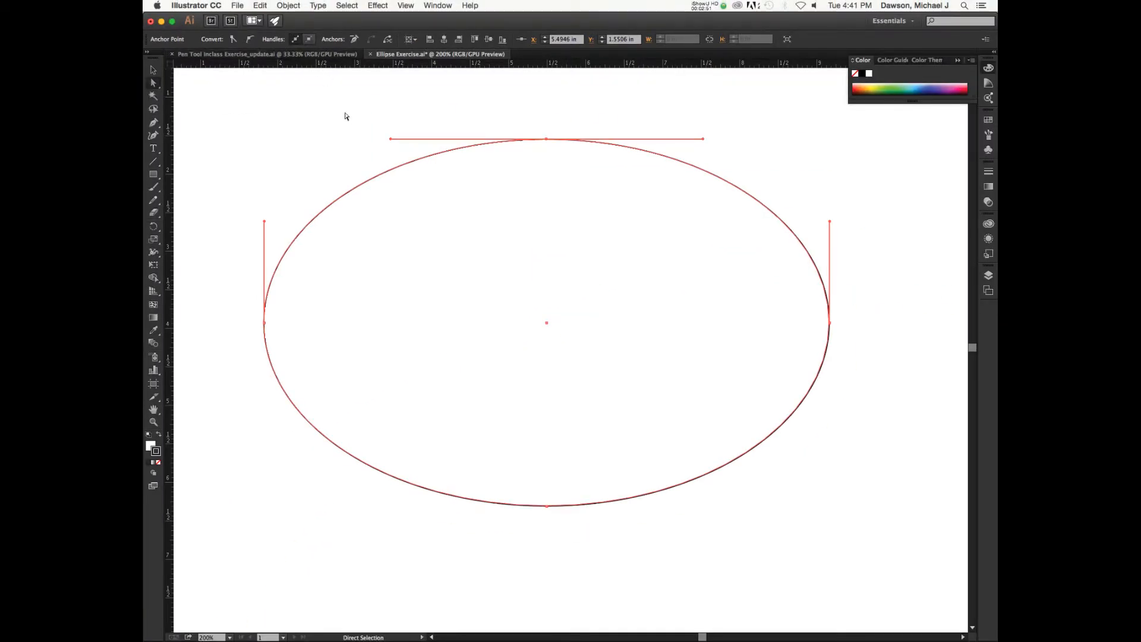
Step: Marquee the entire ellipse with the Direct Selection tool, then single out its top anchor point with handle display for multiple points enabled
click(237, 102)
drag(231, 87, 843, 535)
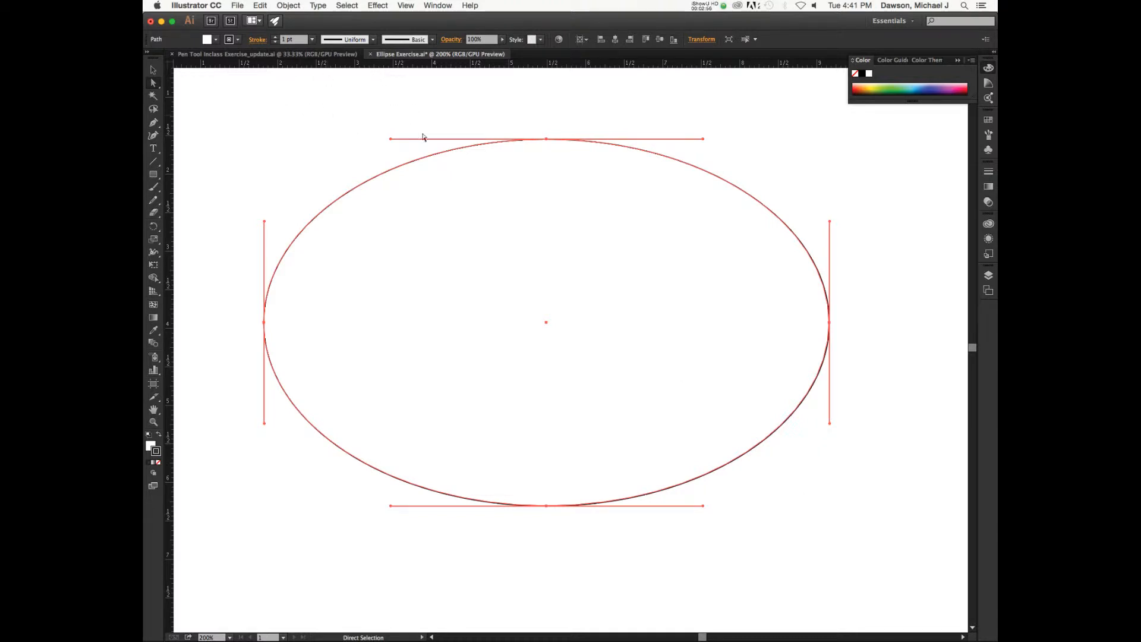
click(547, 139)
click(547, 140)
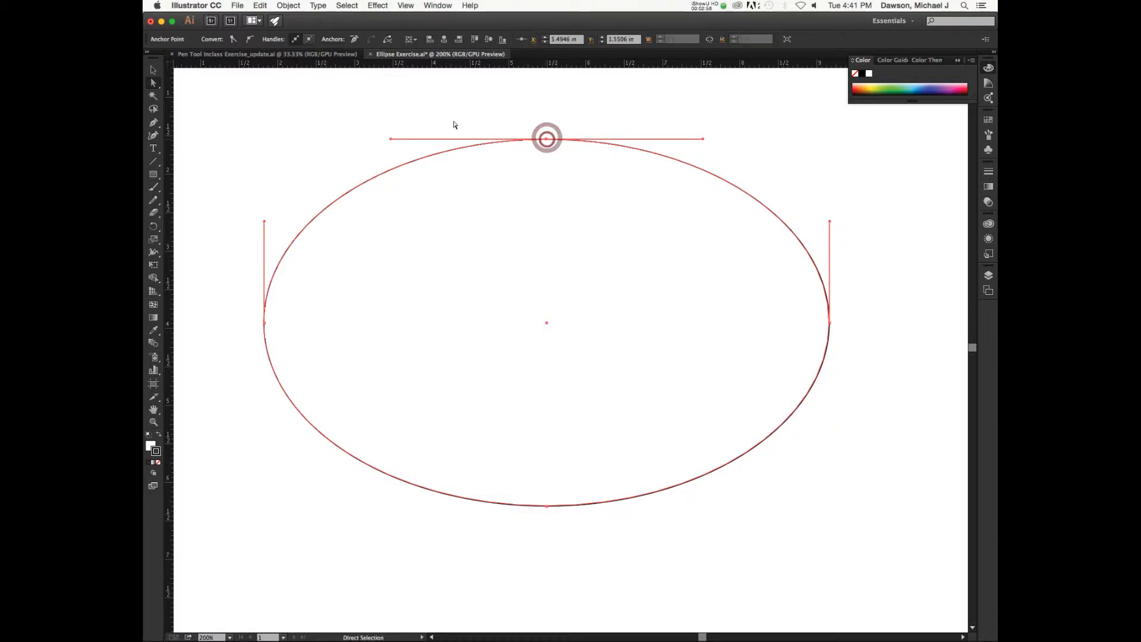
click(296, 40)
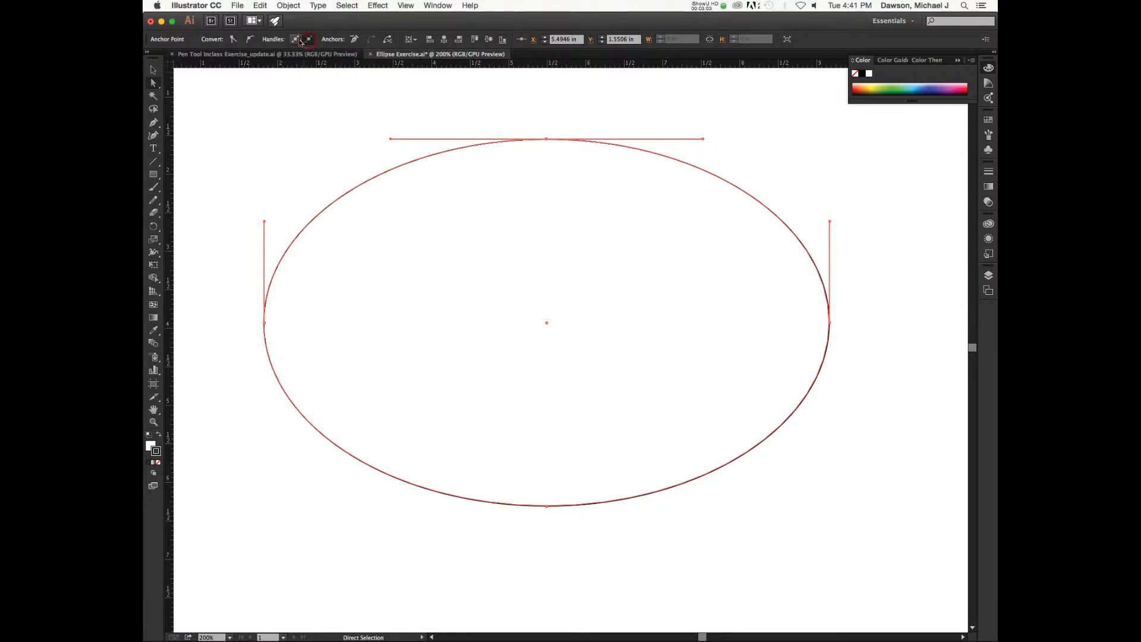
Step: Select all four anchor points of the ellipse and toggle handle display for multiple selected points off and back on
click(283, 96)
drag(231, 77, 593, 527)
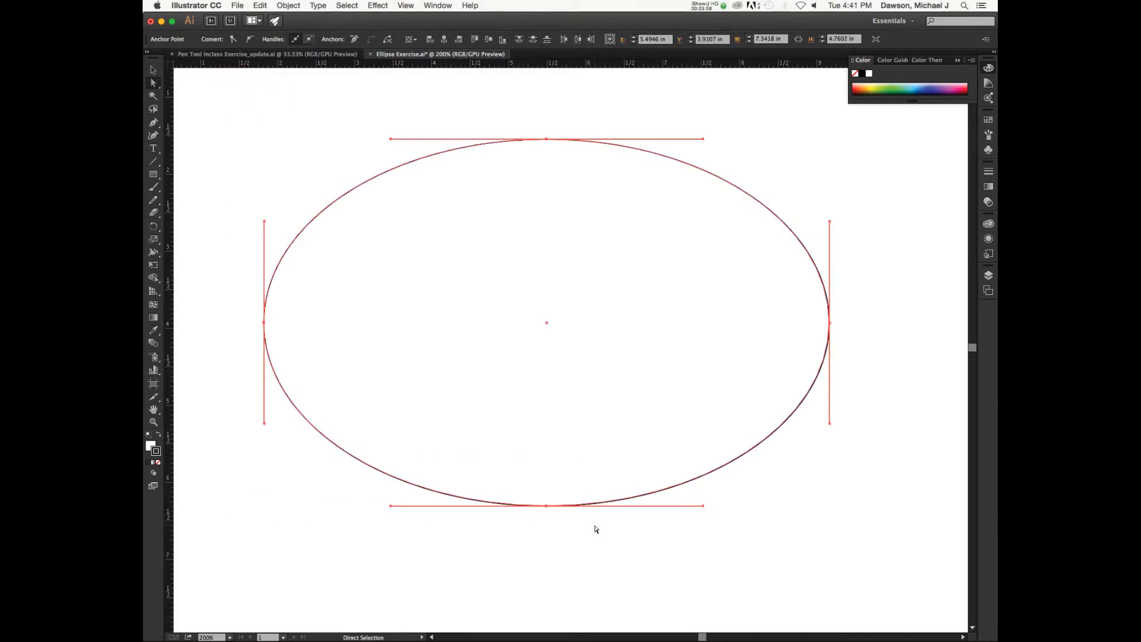
click(310, 39)
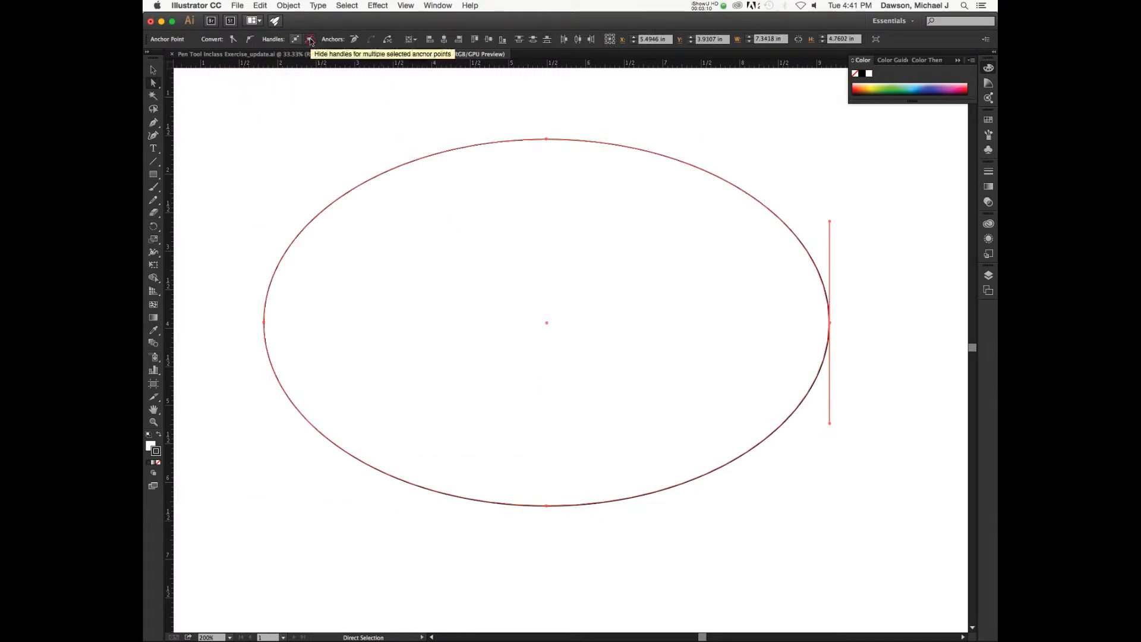
click(294, 39)
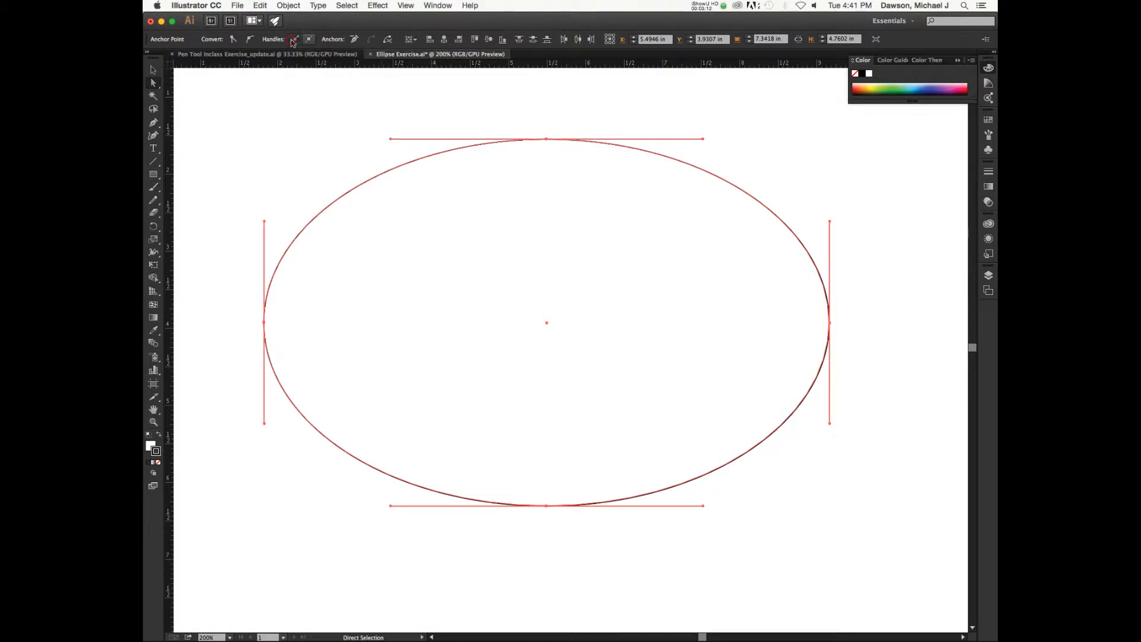
Step: Marquee-select the whole ellipse again with the Direct Selection tool, then deselect it
click(268, 109)
drag(230, 80, 718, 542)
scroll(719, 476, left, 4)
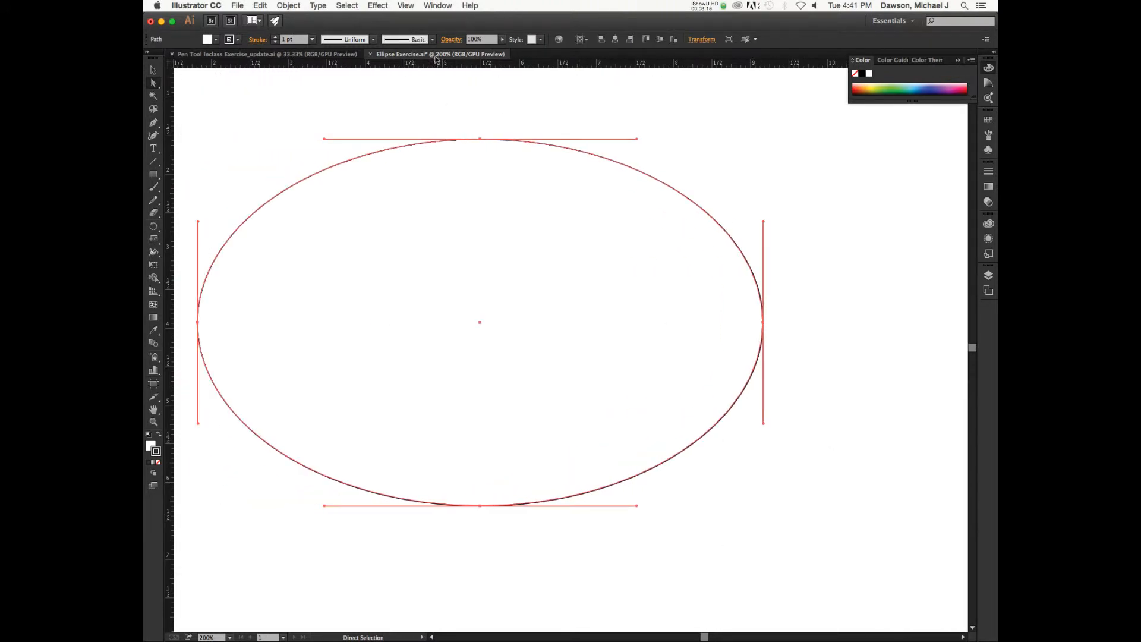
click(425, 244)
scroll(411, 246, left, 3)
click(345, 161)
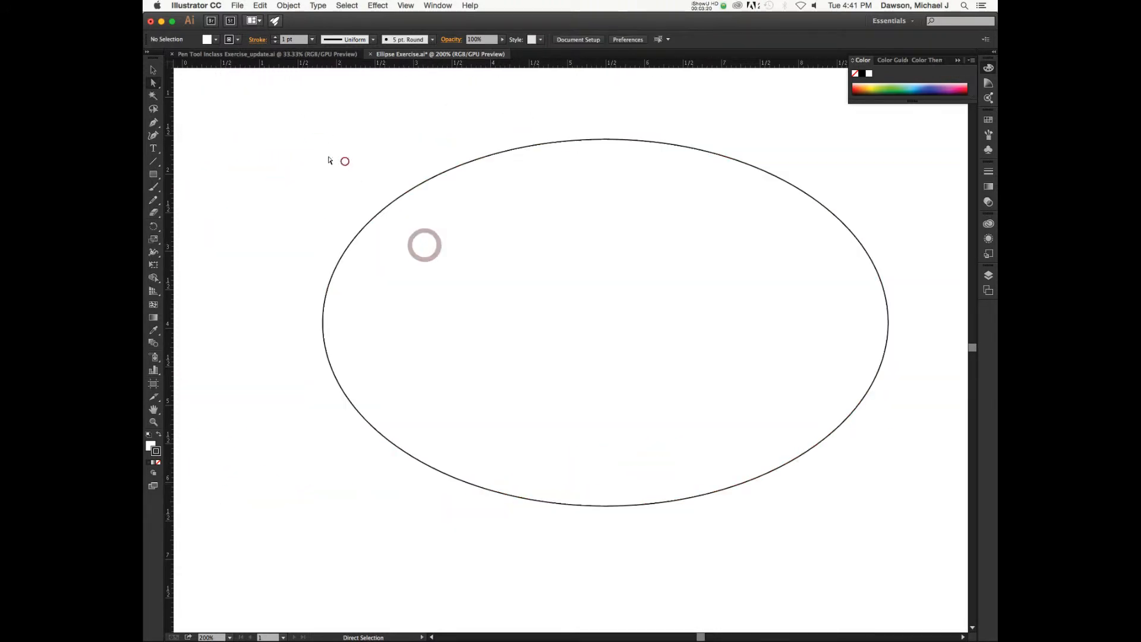
Step: Hide the handles for multiple selected anchor points on the fully selected ellipse, then select only its top anchor point
drag(276, 90, 701, 559)
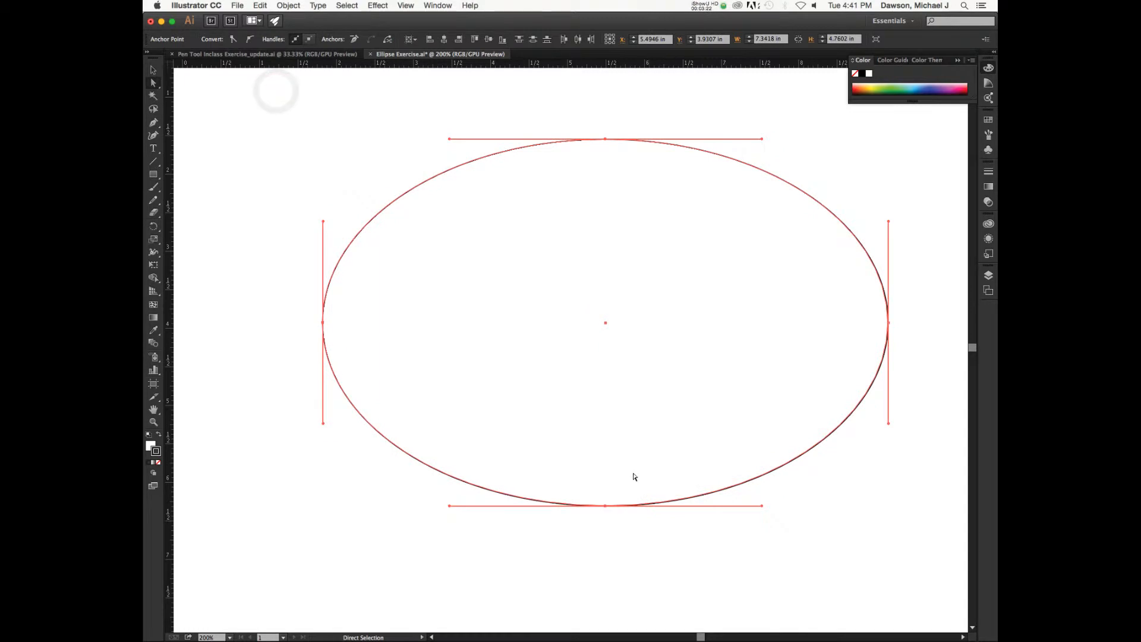
click(310, 39)
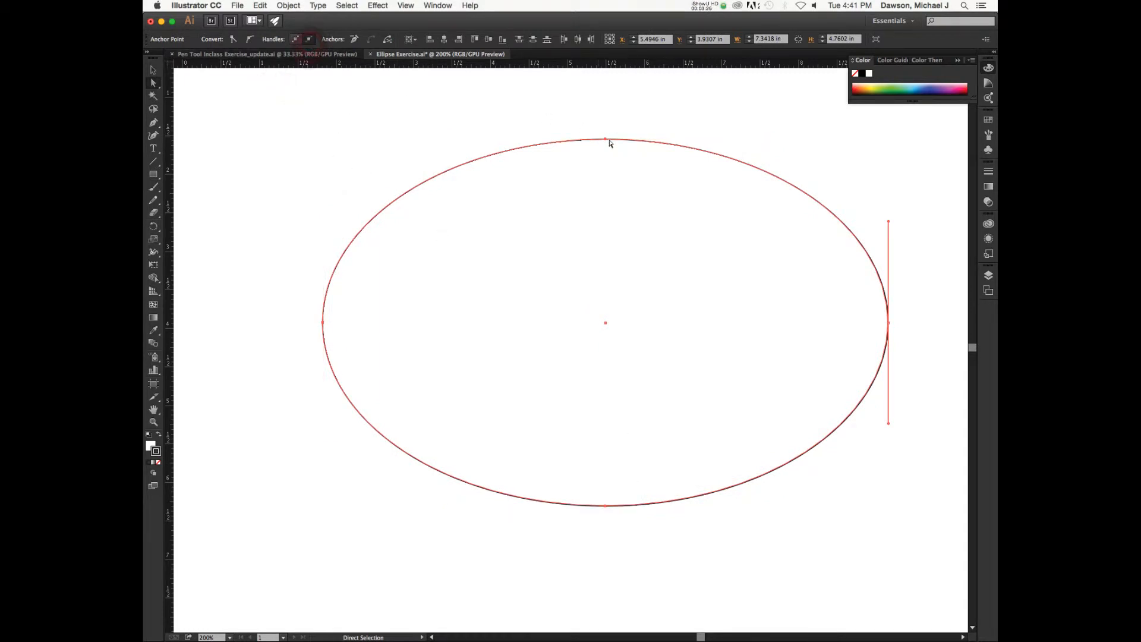
click(605, 140)
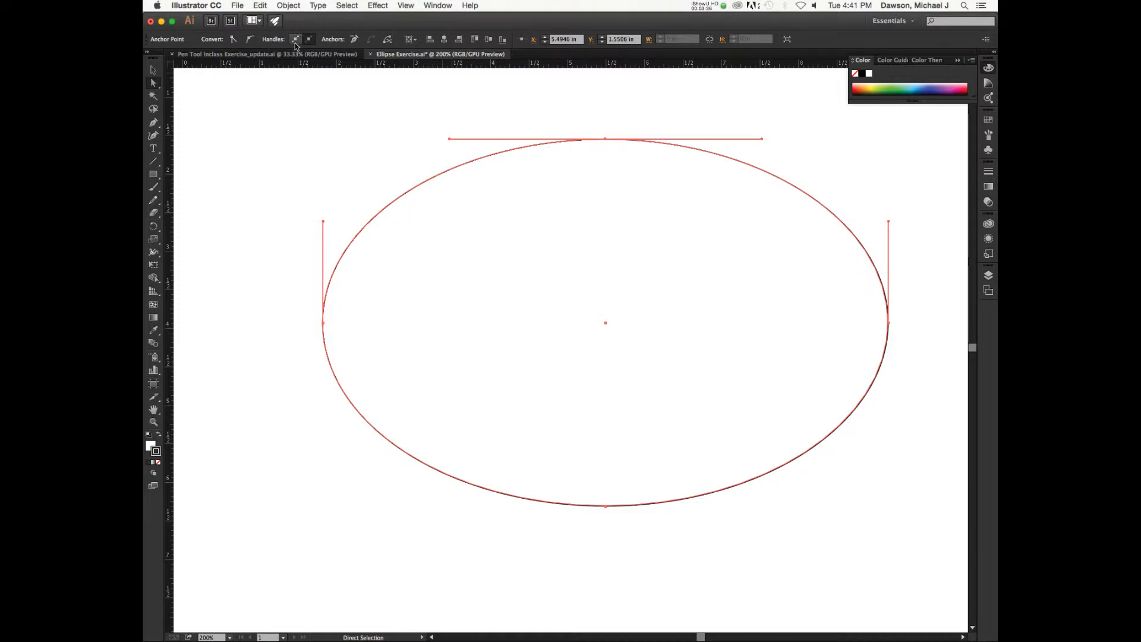
Step: Reselect all of the ellipse's anchor points with their handles shown, then narrow the selection to the top anchor point
click(290, 112)
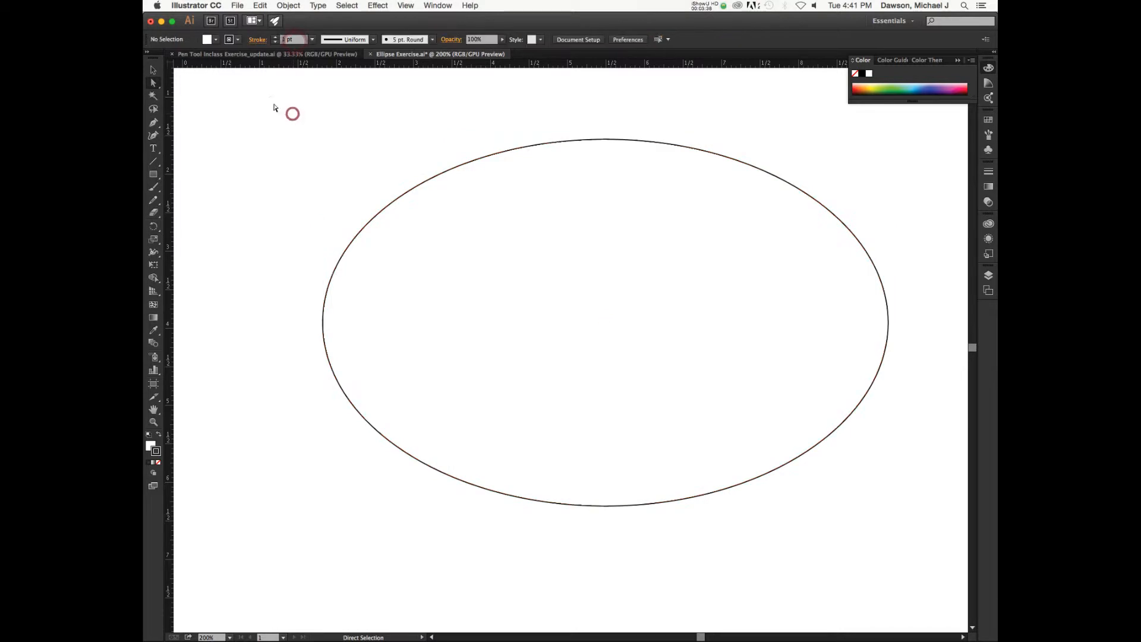
drag(264, 92, 724, 564)
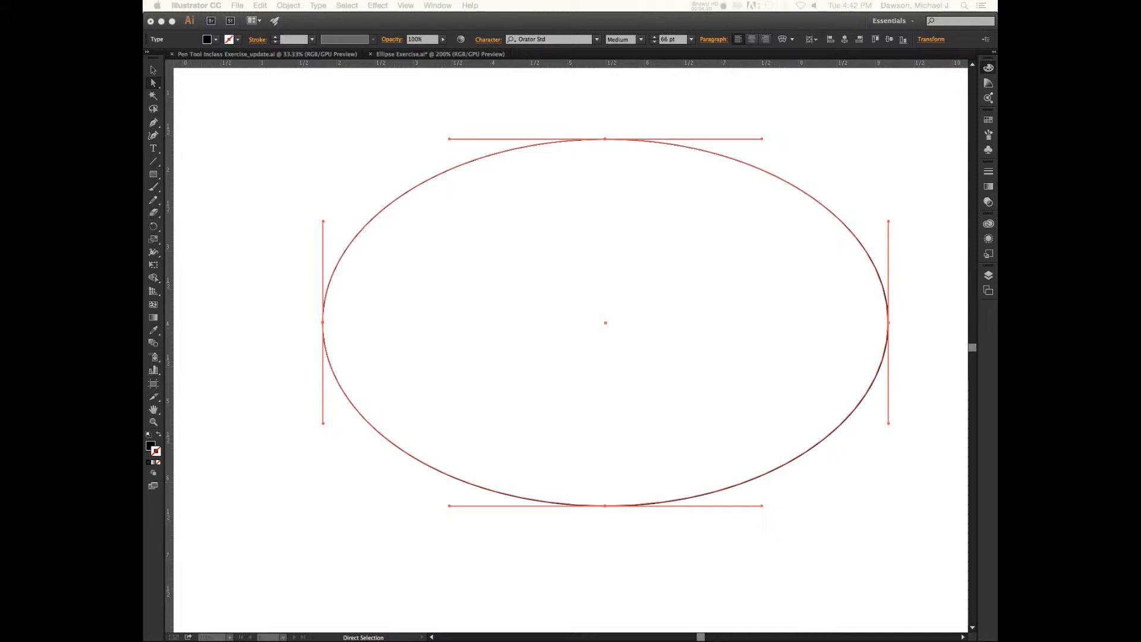
key(F6)
click(762, 140)
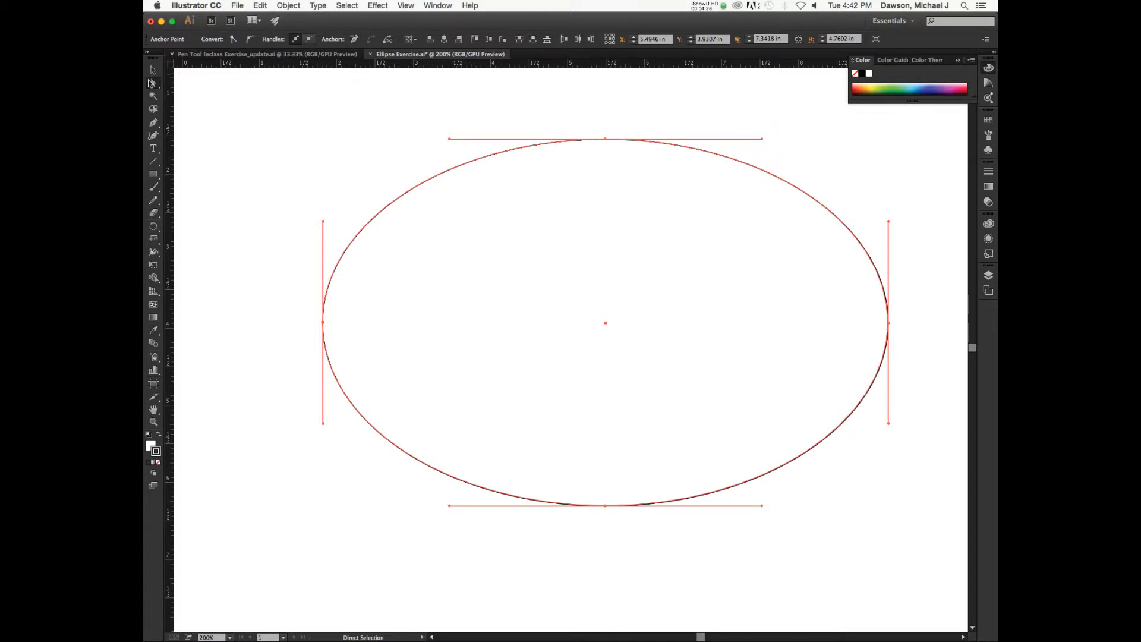
drag(605, 140, 607, 141)
click(606, 140)
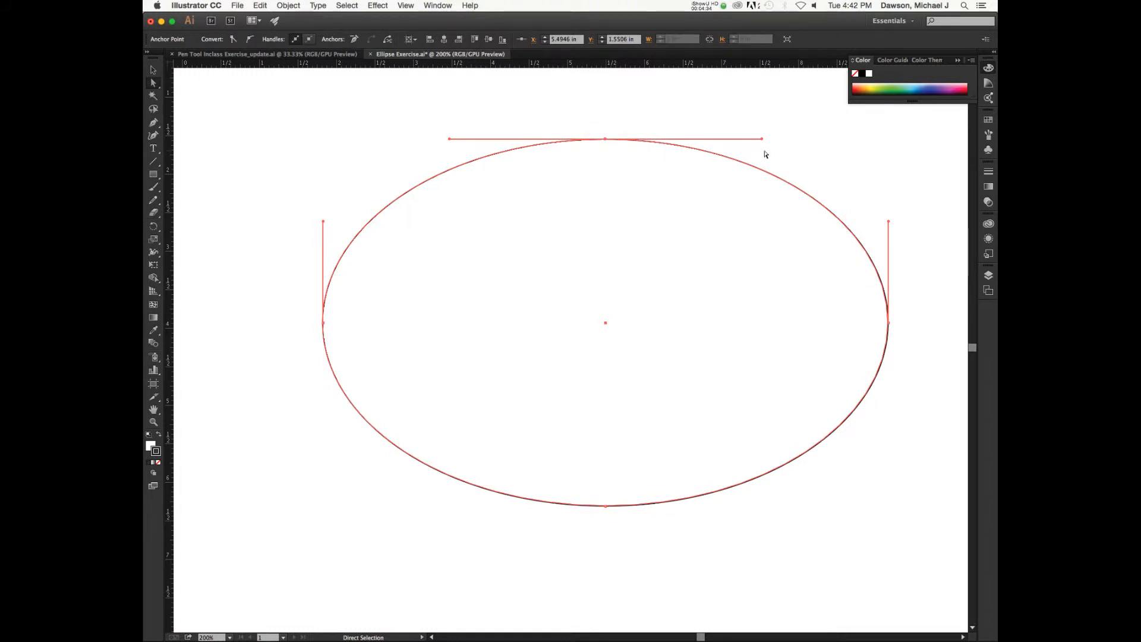
Step: Swing the right direction handle of the ellipse's top anchor point upward and over to the opposite side, then undo the reshaping
drag(762, 139, 722, 117)
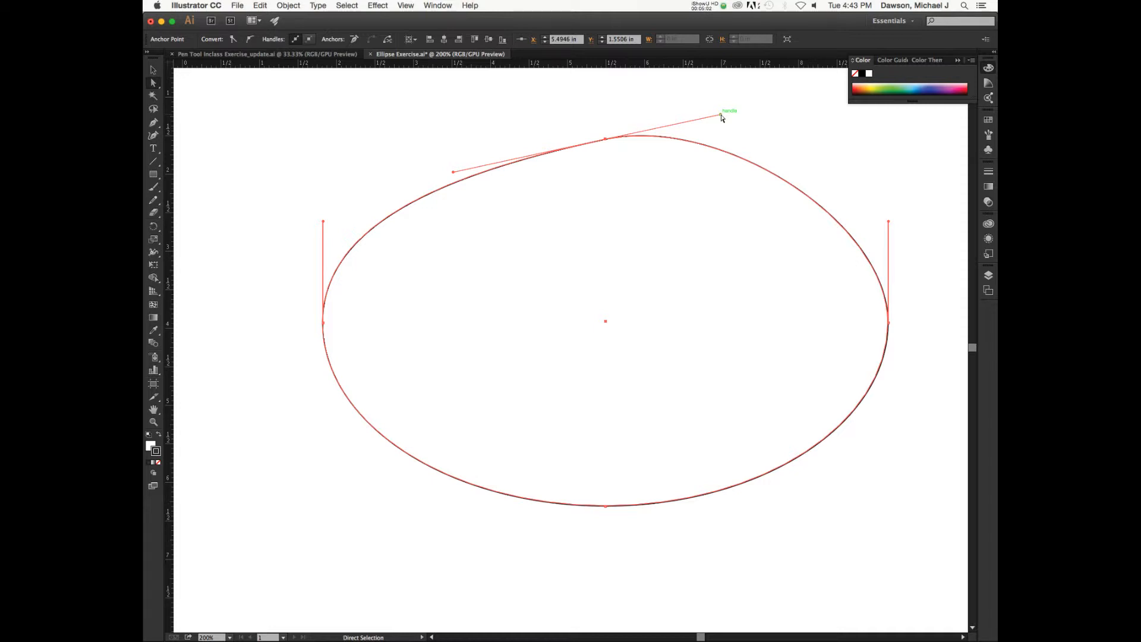
drag(721, 115, 566, 175)
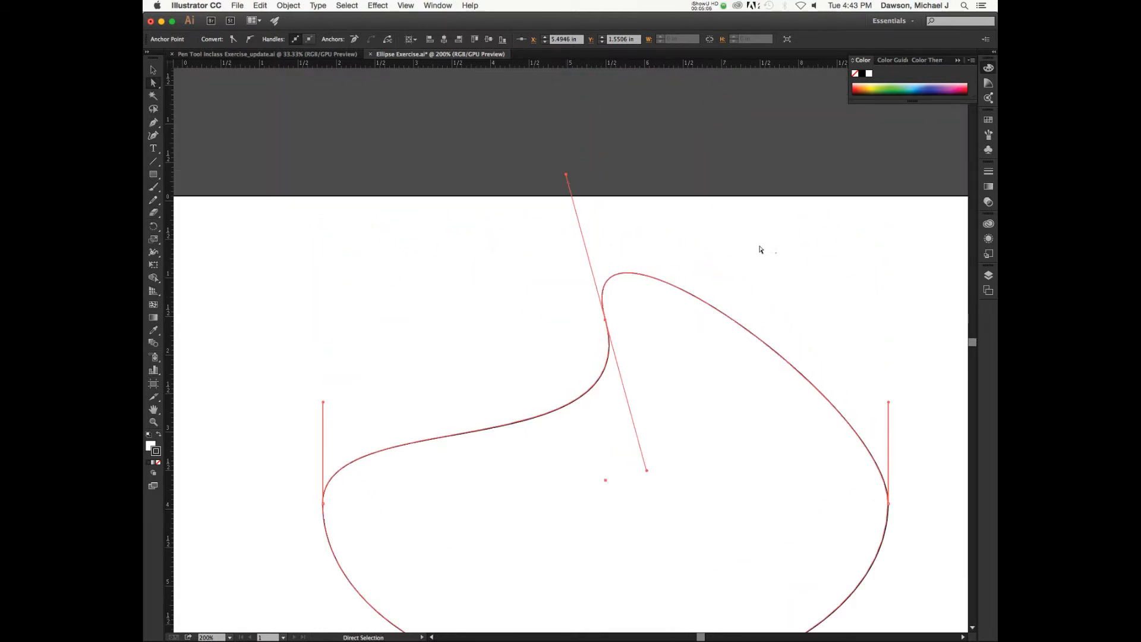
click(761, 250)
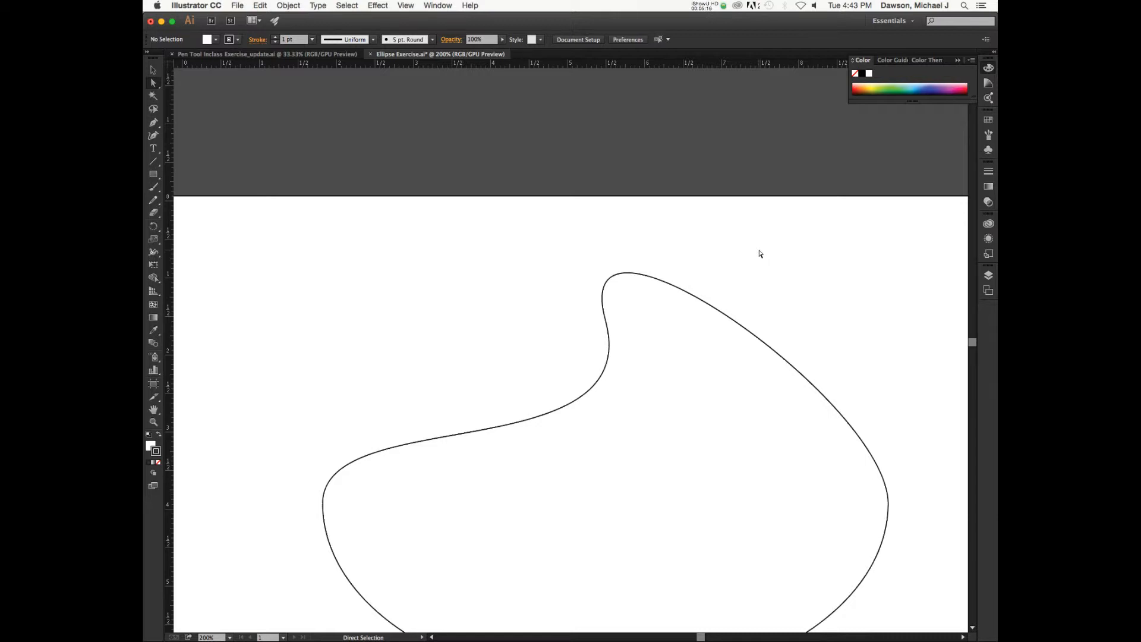
key(super+z)
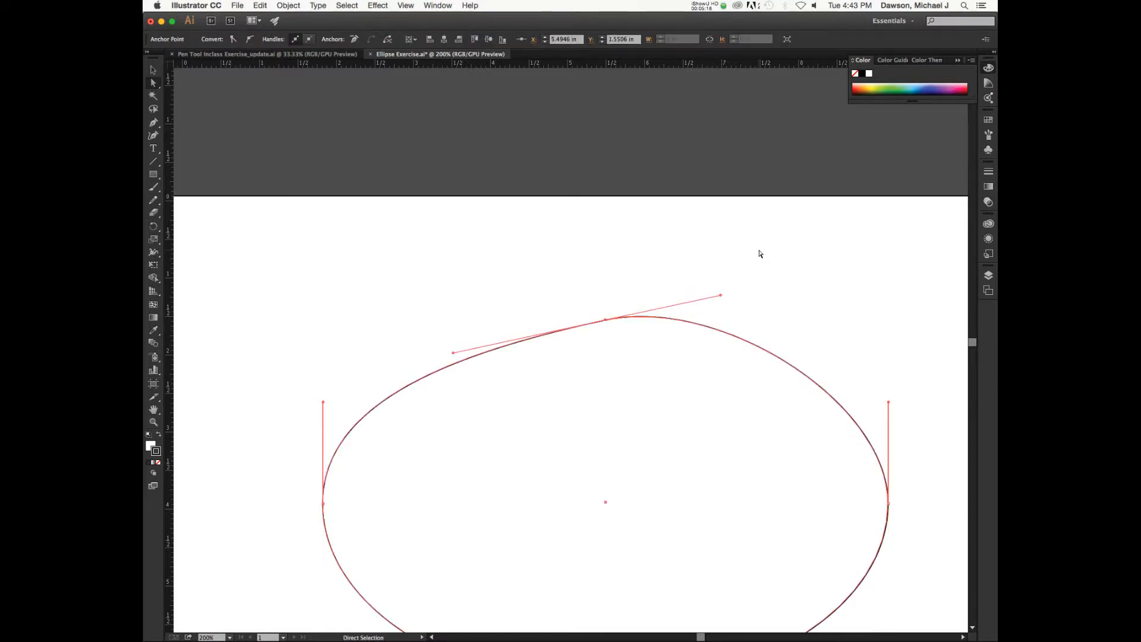
key(super+z)
key(super+z)
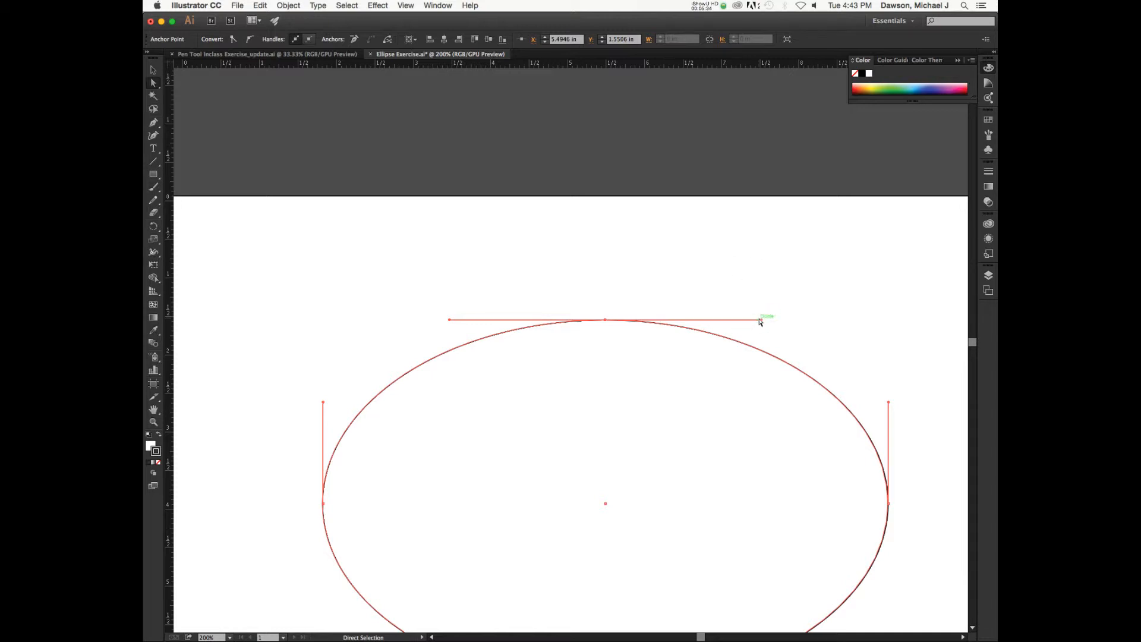
Step: Slightly shorten the top anchor point's right handle, then select the whole ellipse with the Selection tool and delete it
mouse_move(764, 320)
mouse_down()
mouse_move(748, 247)
mouse_move(744, 315)
mouse_move(693, 361)
mouse_move(729, 355)
mouse_move(747, 287)
mouse_move(747, 319)
mouse_move(759, 326)
mouse_move(751, 305)
mouse_move(749, 339)
mouse_move(752, 321)
mouse_up()
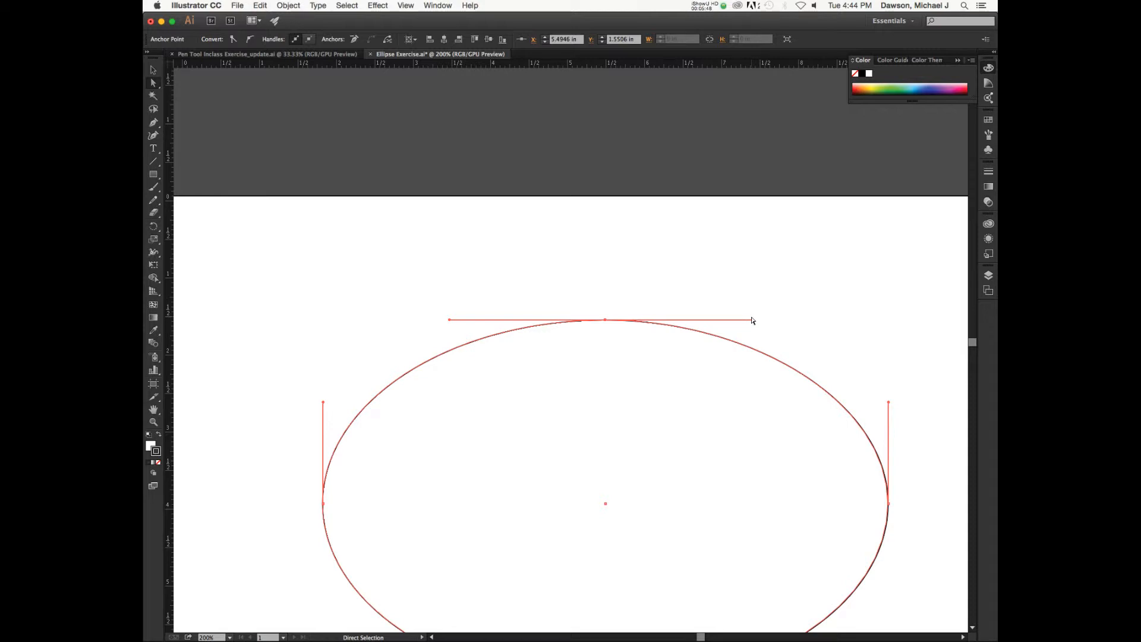
key(super+minus)
key(super+minus)
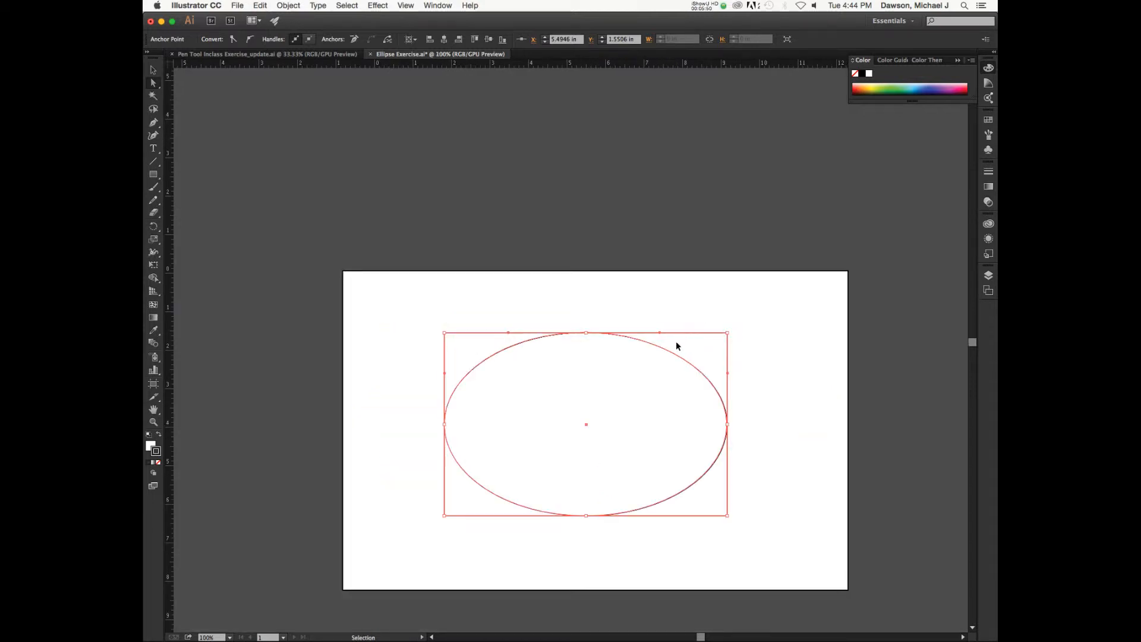
key(v)
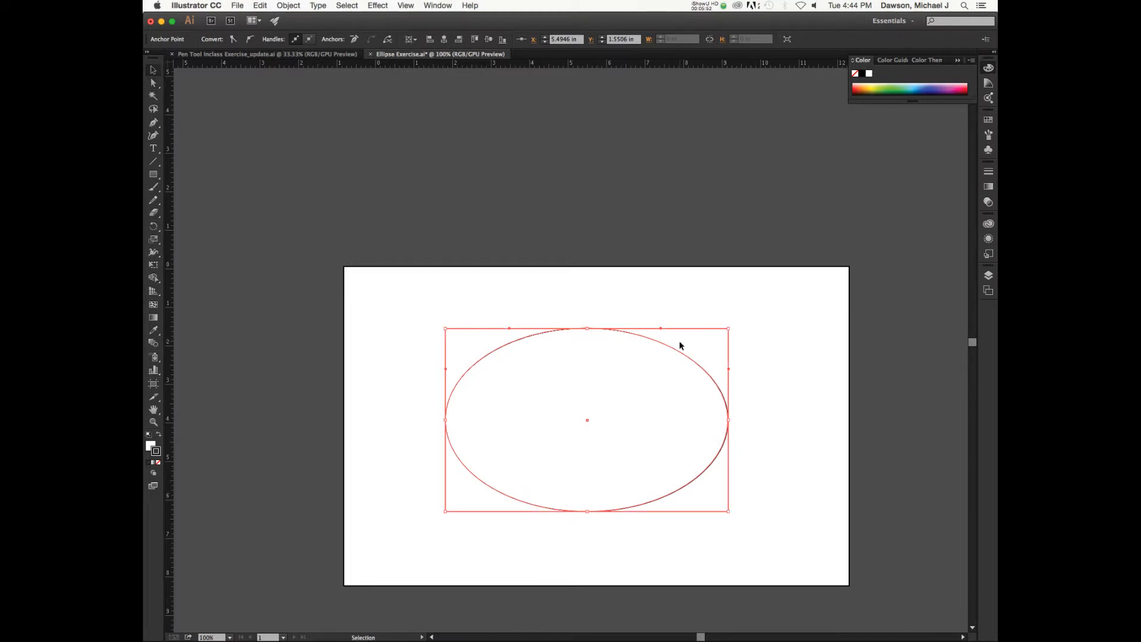
click(408, 328)
drag(380, 287, 747, 551)
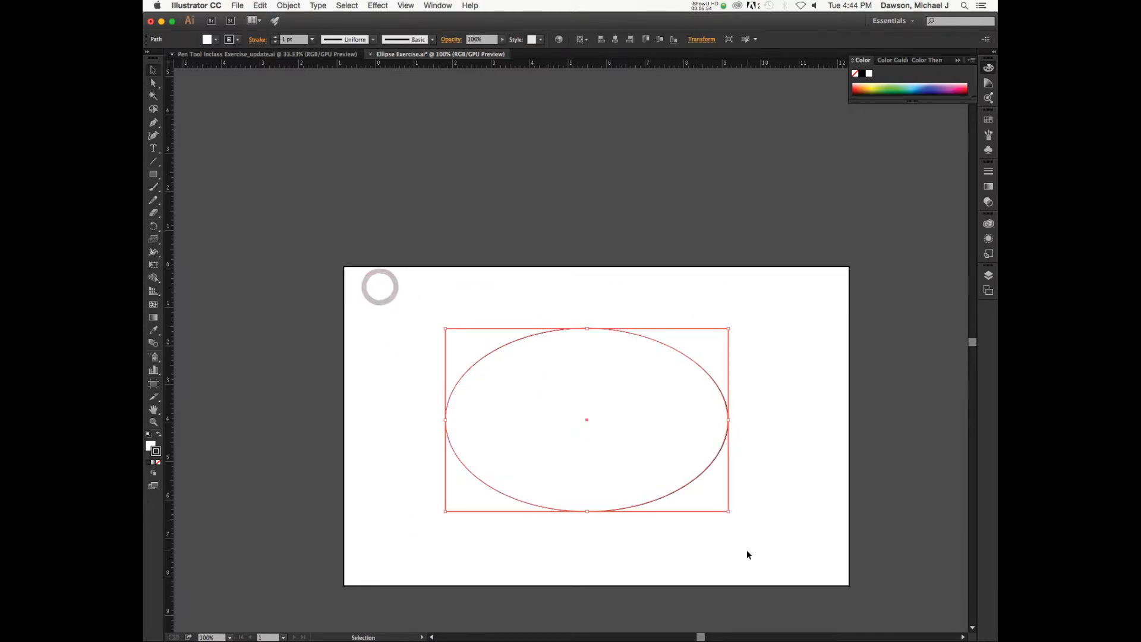
key(Delete)
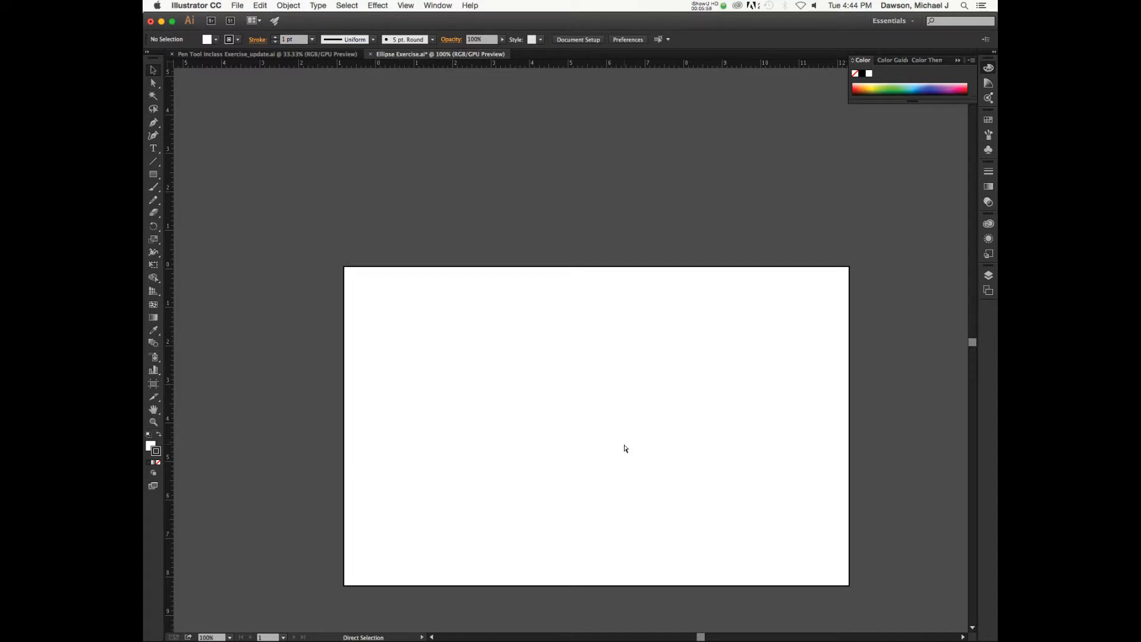
Step: Show the guides on the empty artboard and activate the Pen tool
key(super+semicolon)
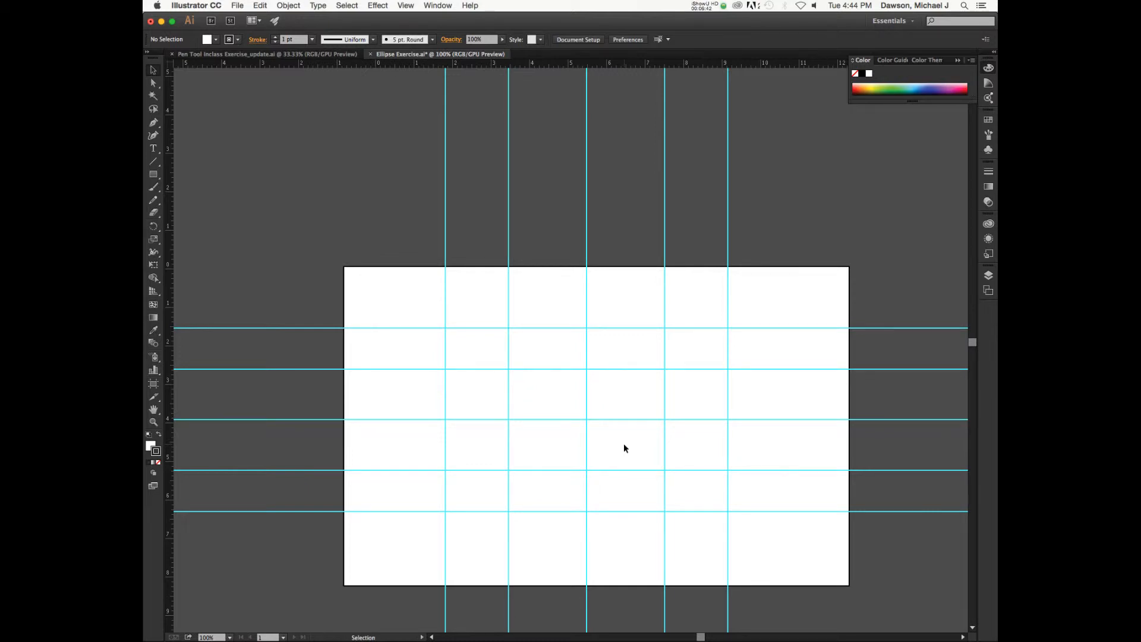
key(p)
key(super+equal)
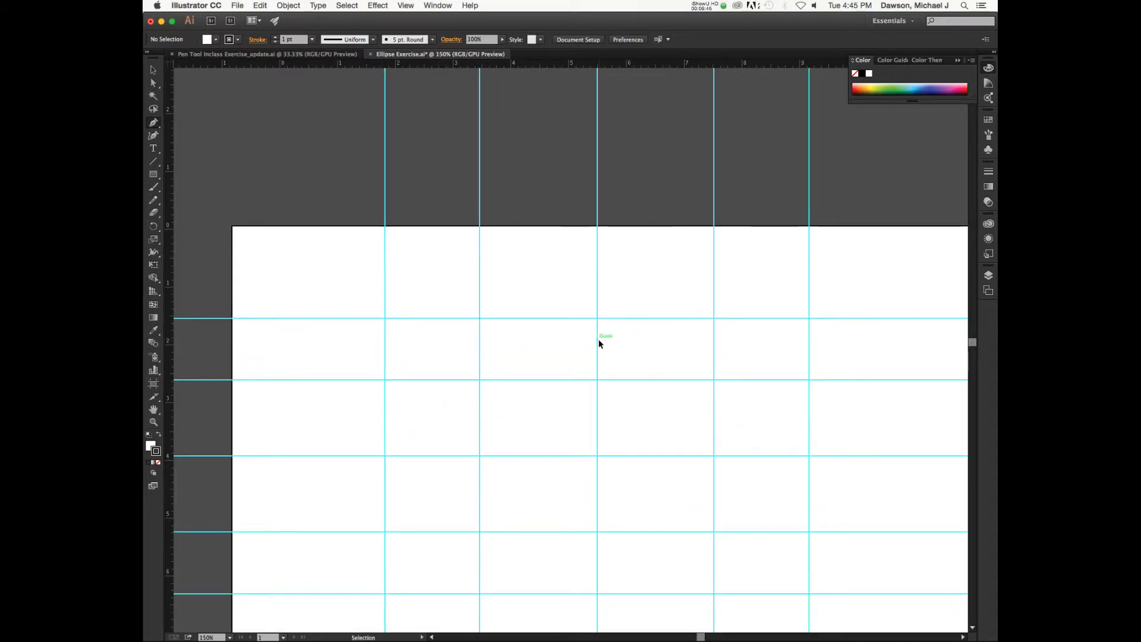
key(super+equal)
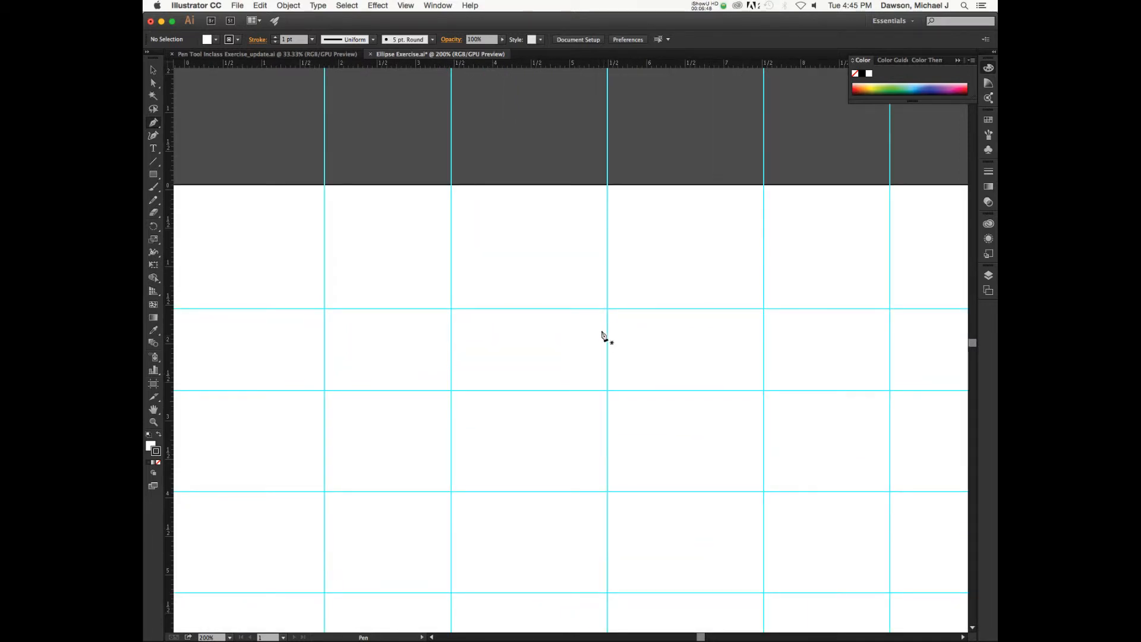
scroll(624, 331, right, 2)
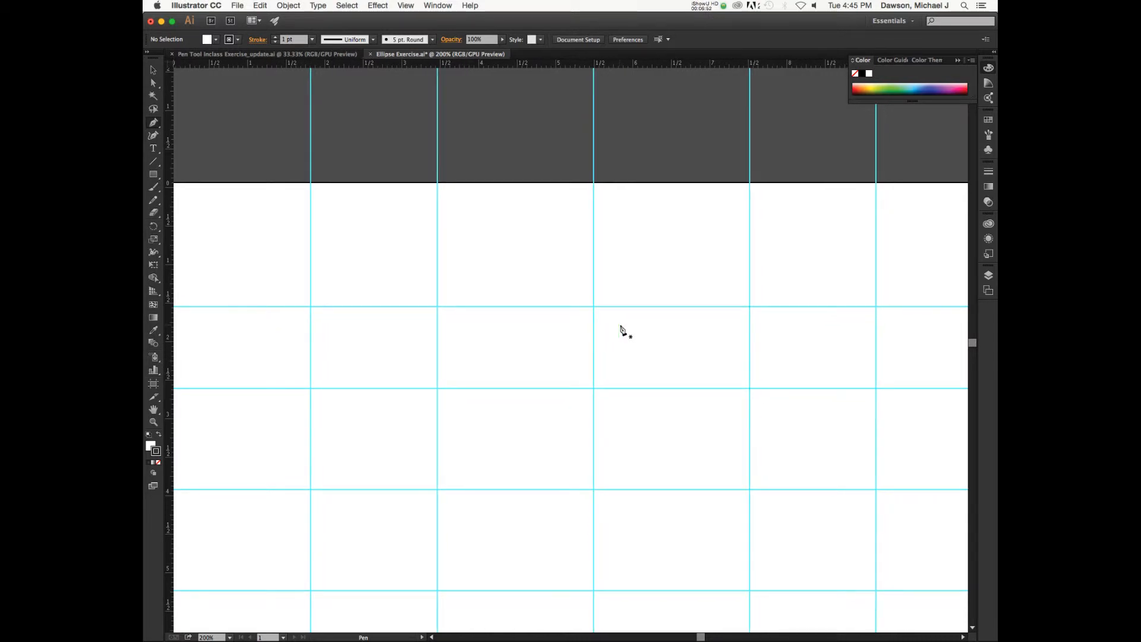
scroll(622, 330, right, 8)
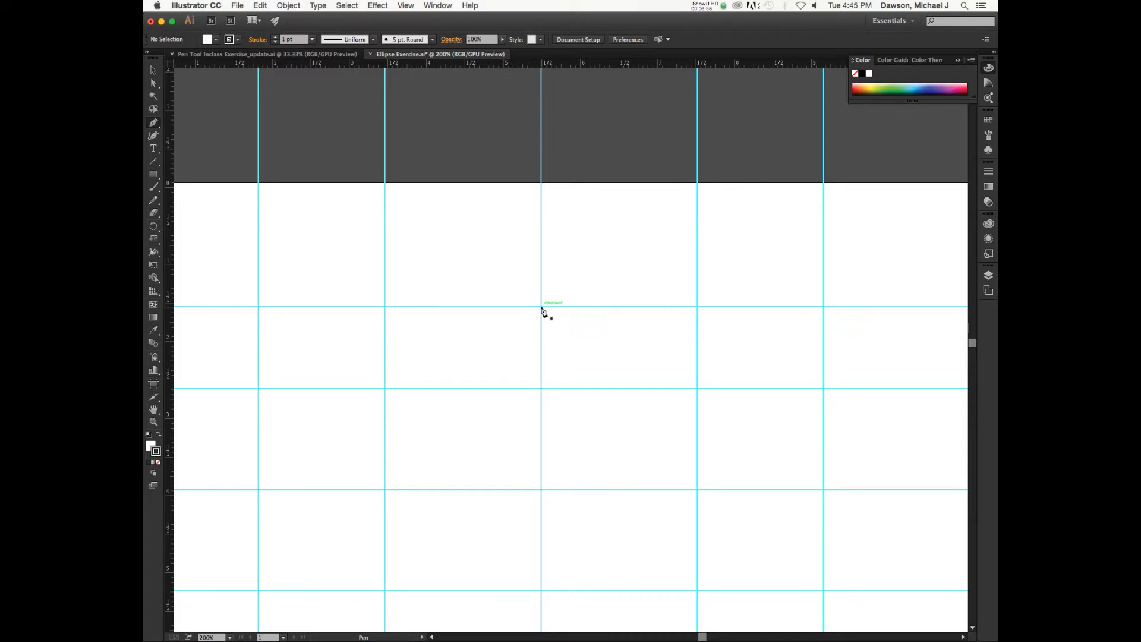
Step: Start the Pen path at the top-centre guide intersection, pulling its handle horizontally right to the next vertical guide
drag(542, 307, 698, 307)
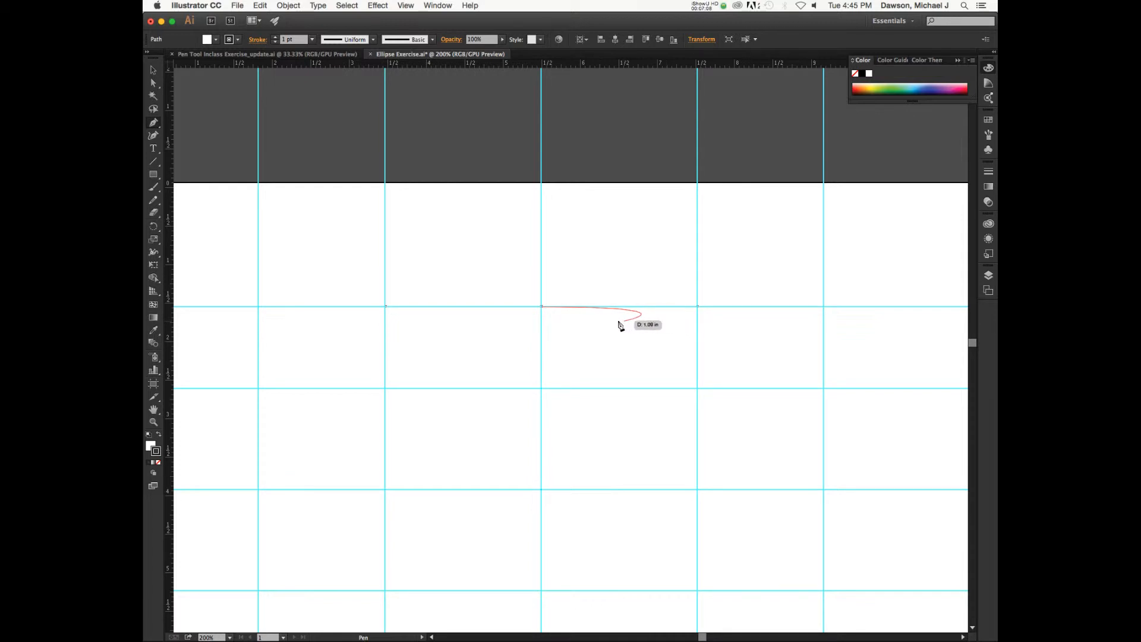
key(super+z)
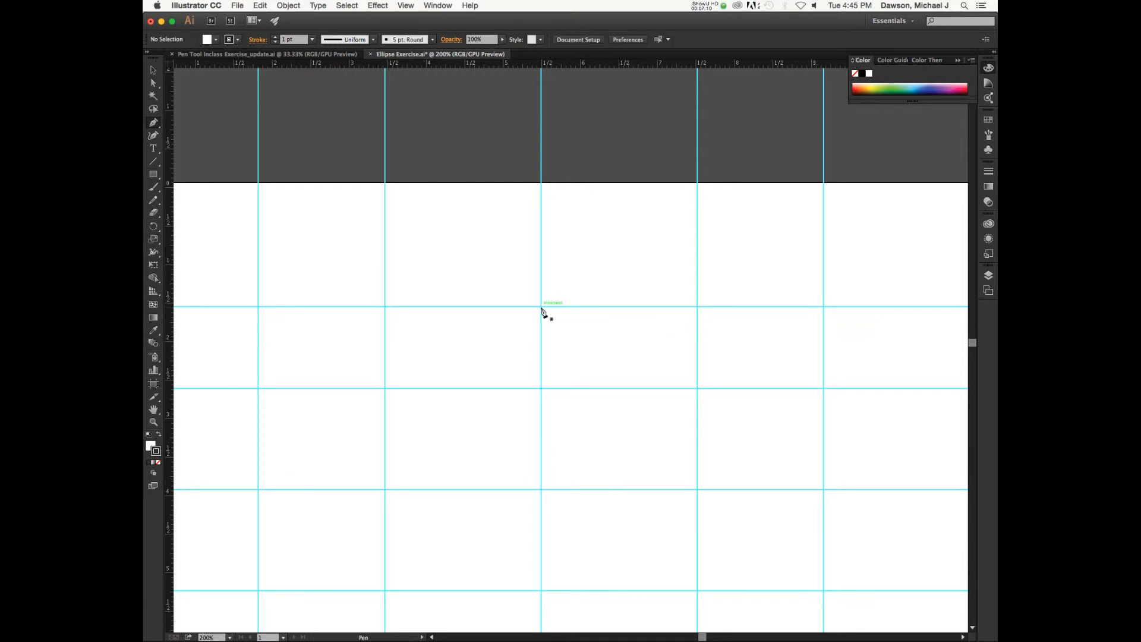
drag(541, 306, 678, 310)
Step: Place the second anchor at the right-middle guide intersection with its handle pulled down to the next horizontal guide, then undo it
scroll(833, 379, right, 3)
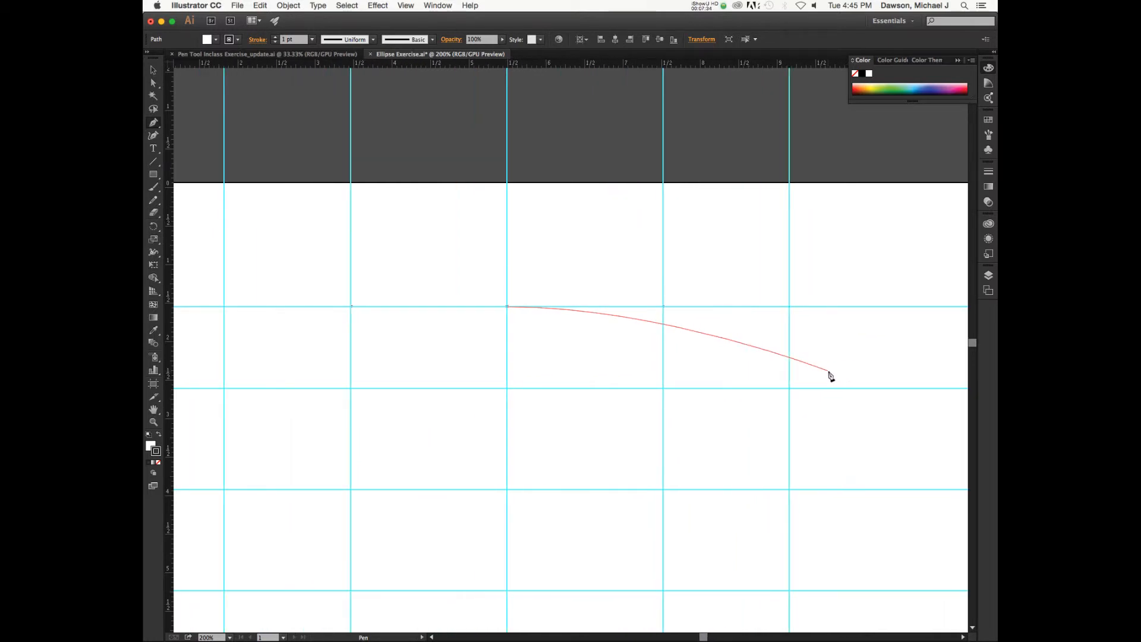
scroll(831, 376, down, 2)
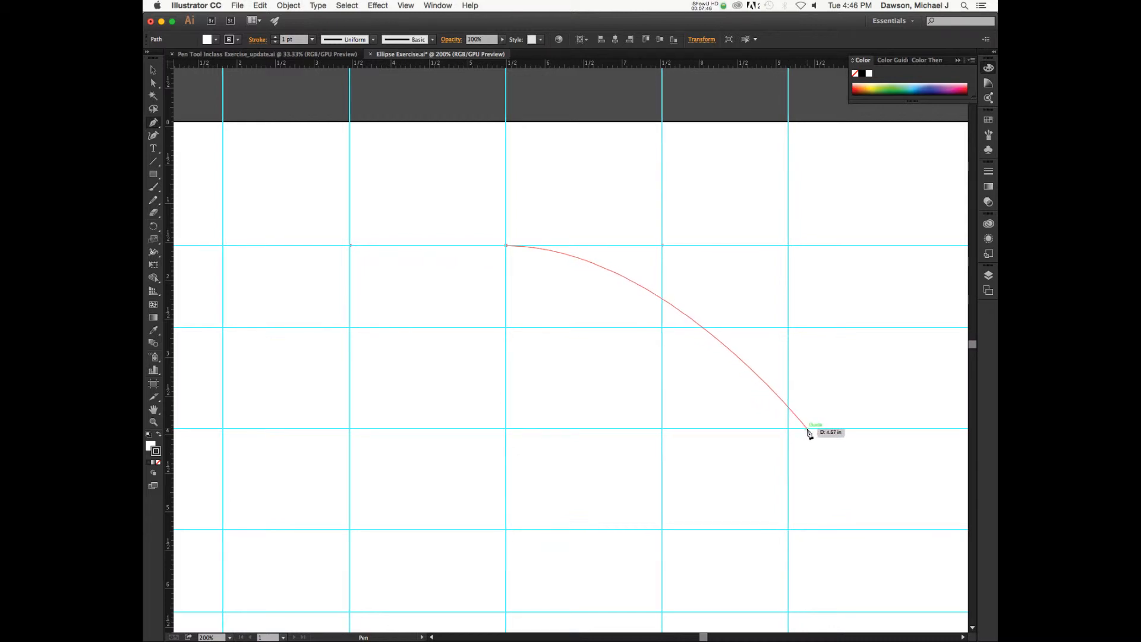
scroll(810, 434, down, 1)
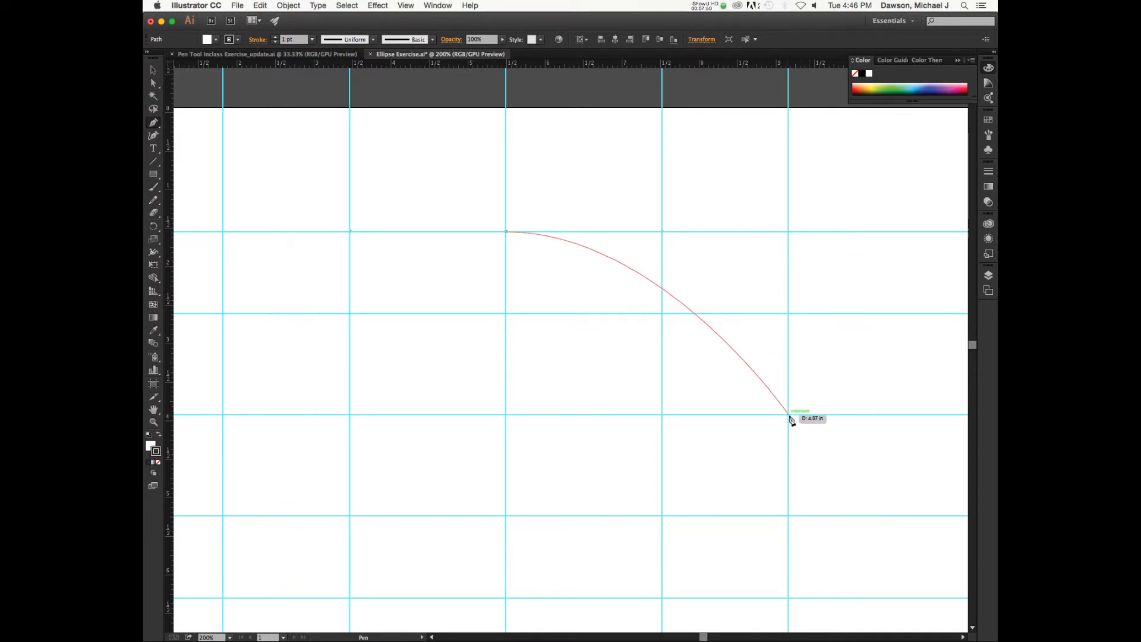
scroll(792, 420, right, 4)
scroll(792, 420, down, 5)
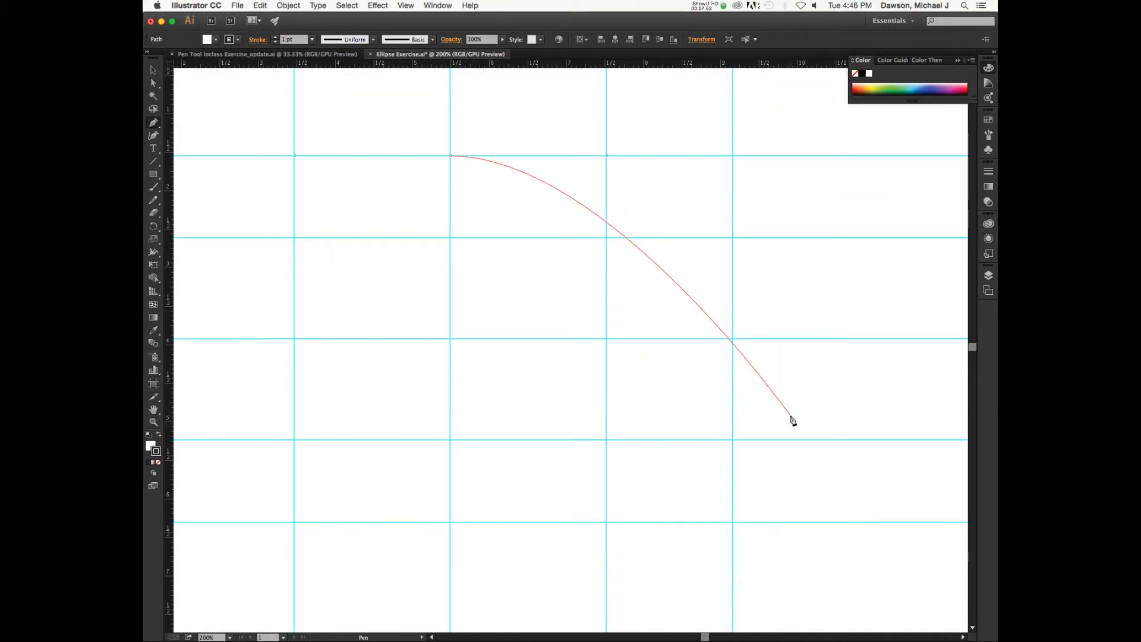
scroll(794, 419, down, 1)
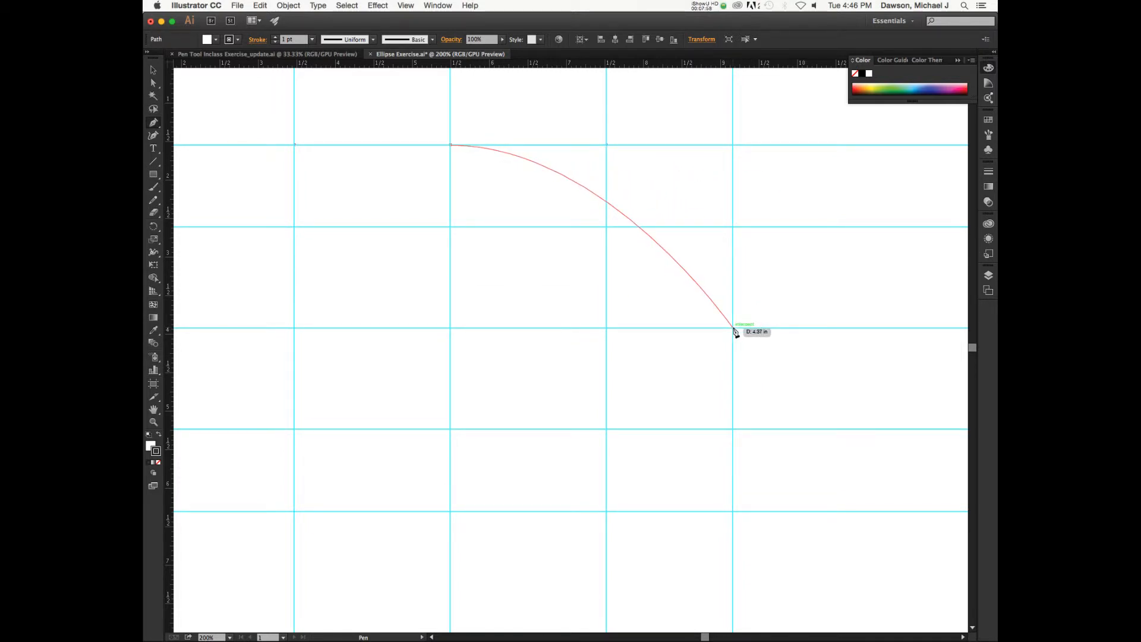
drag(733, 327, 742, 369)
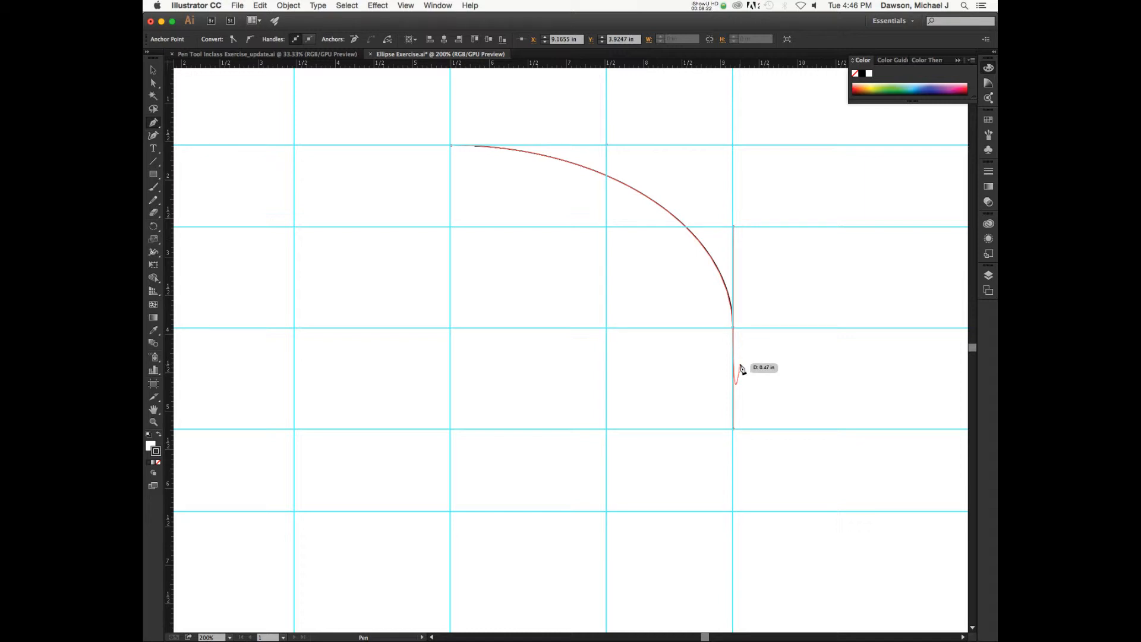
key(super+z)
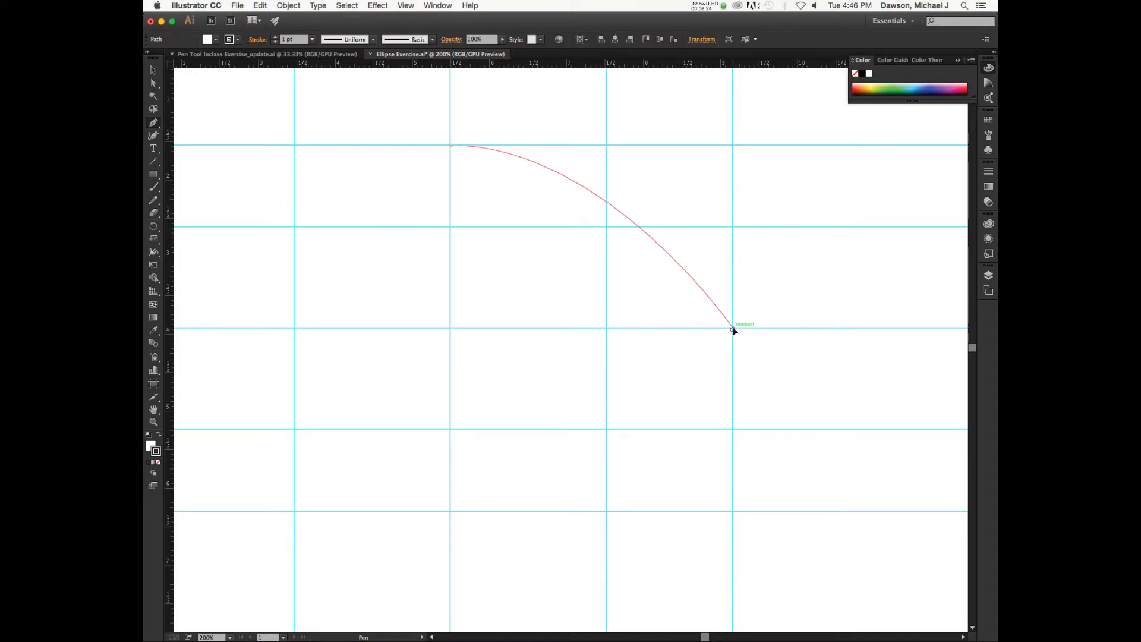
Step: Try placing the right-middle anchor with its handle pulled upward to the next horizontal guide, then undo it
drag(734, 328, 732, 226)
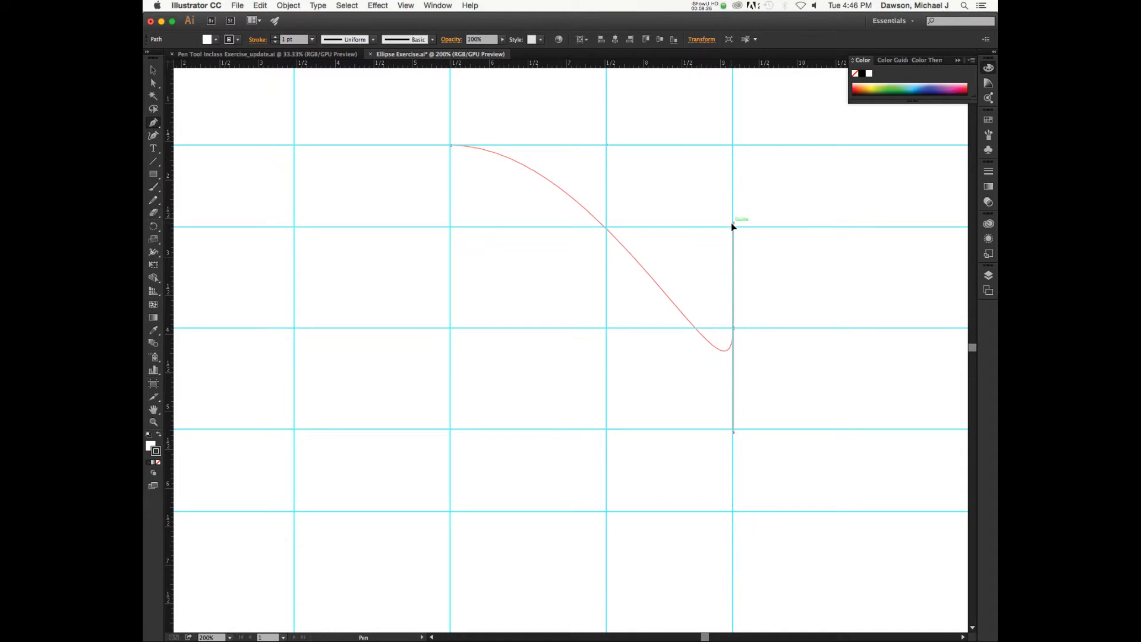
click(732, 225)
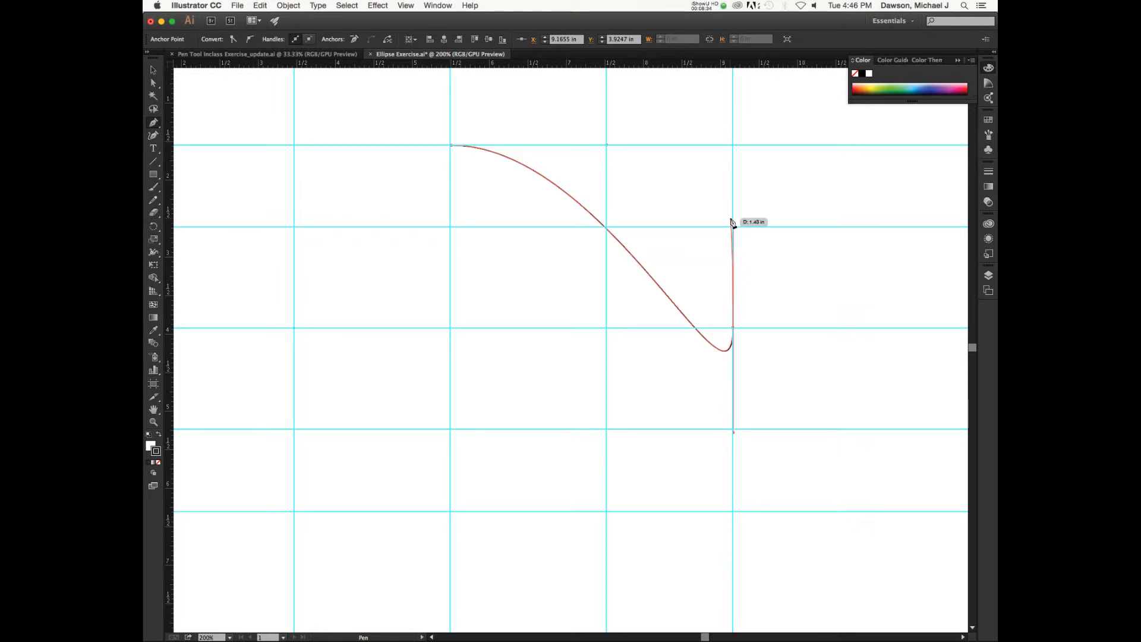
key(super+z)
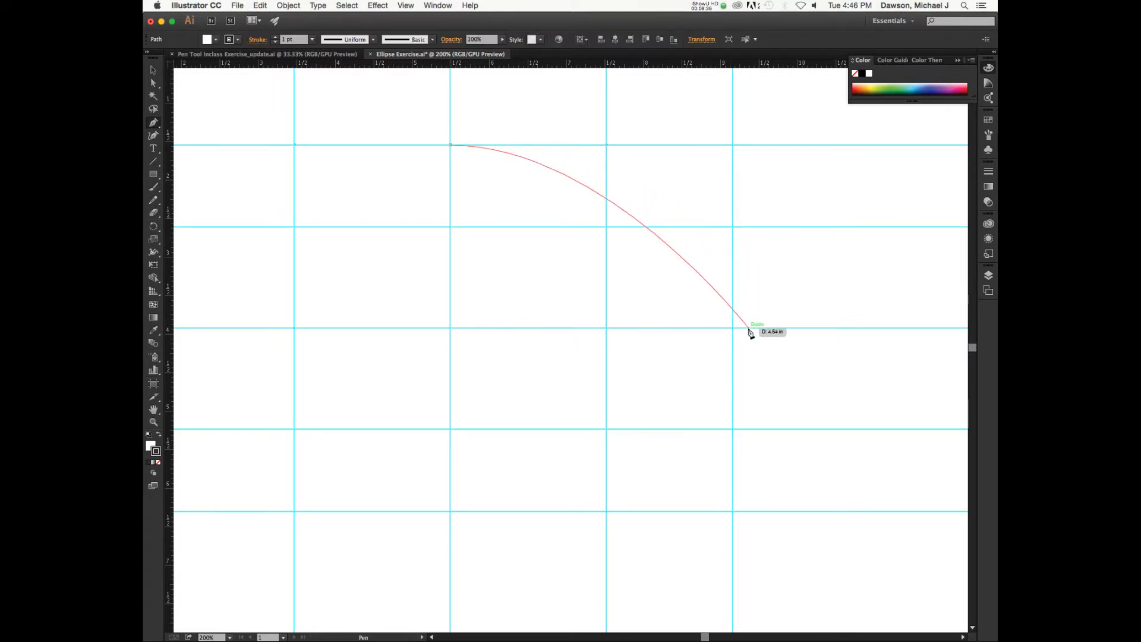
Step: Add the right-middle anchor with its handle pulled down one guide, and the bottom-centre anchor with its handle pulled left one guide
drag(733, 329, 736, 433)
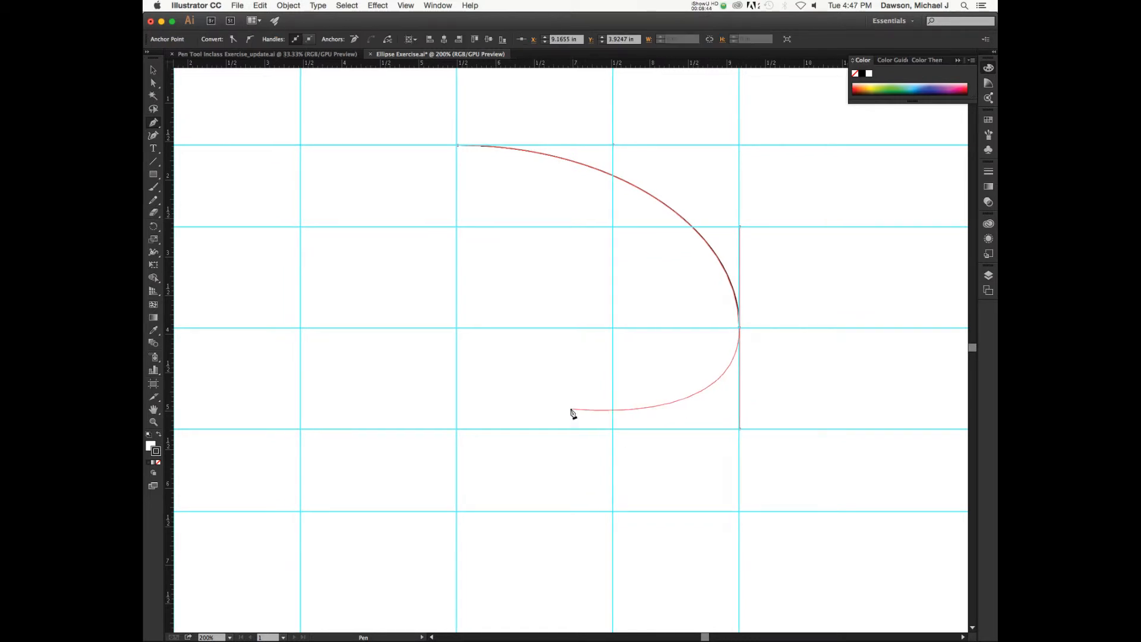
scroll(572, 411, left, 5)
scroll(571, 410, down, 5)
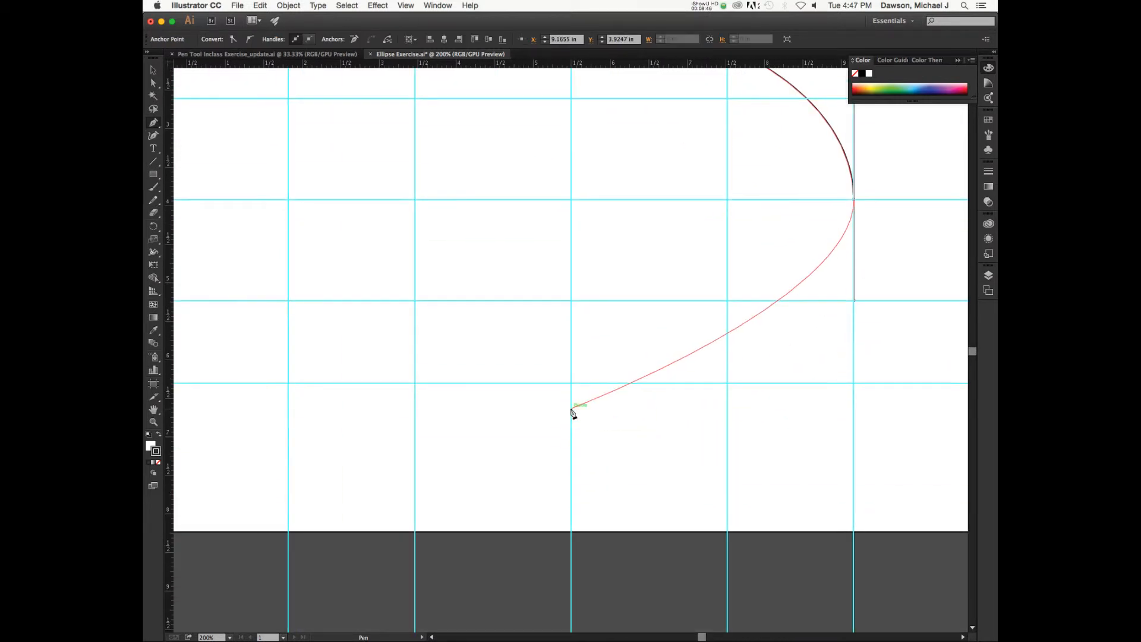
scroll(573, 412, up, 2)
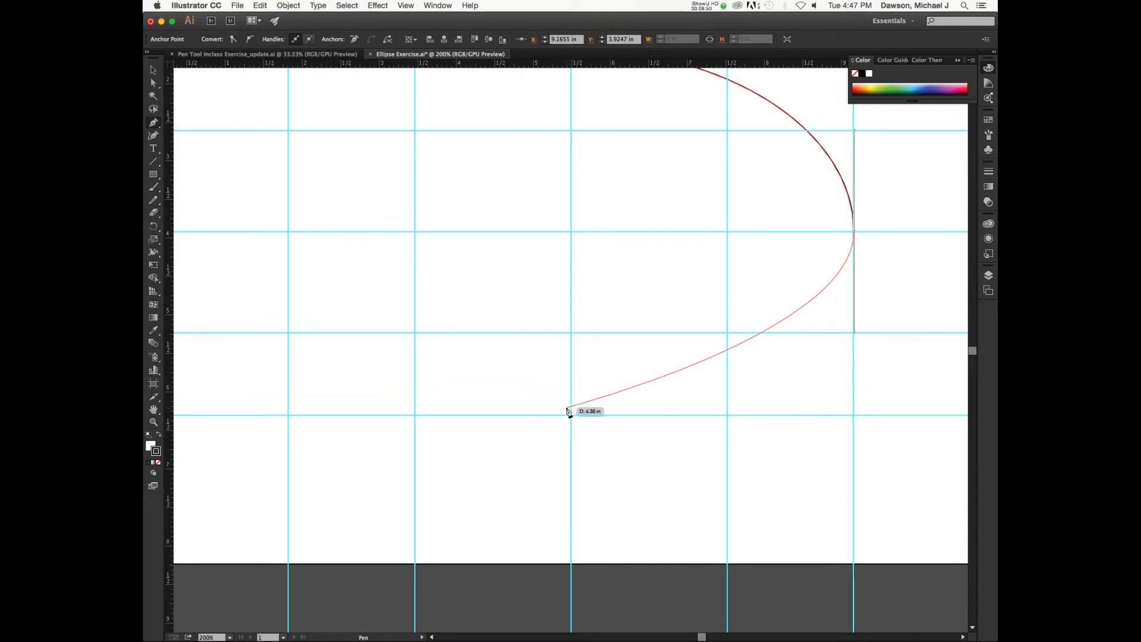
drag(570, 411, 415, 416)
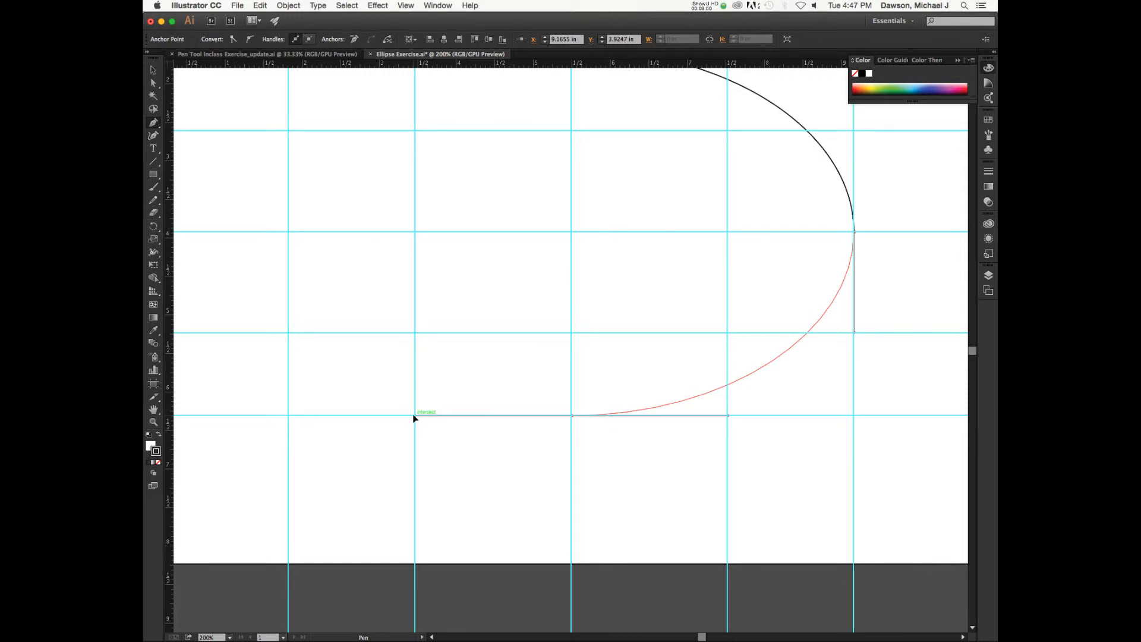
Step: Add an anchor at the left-middle guide intersection, pulling its handle up to the next horizontal guide
scroll(434, 395, left, 3)
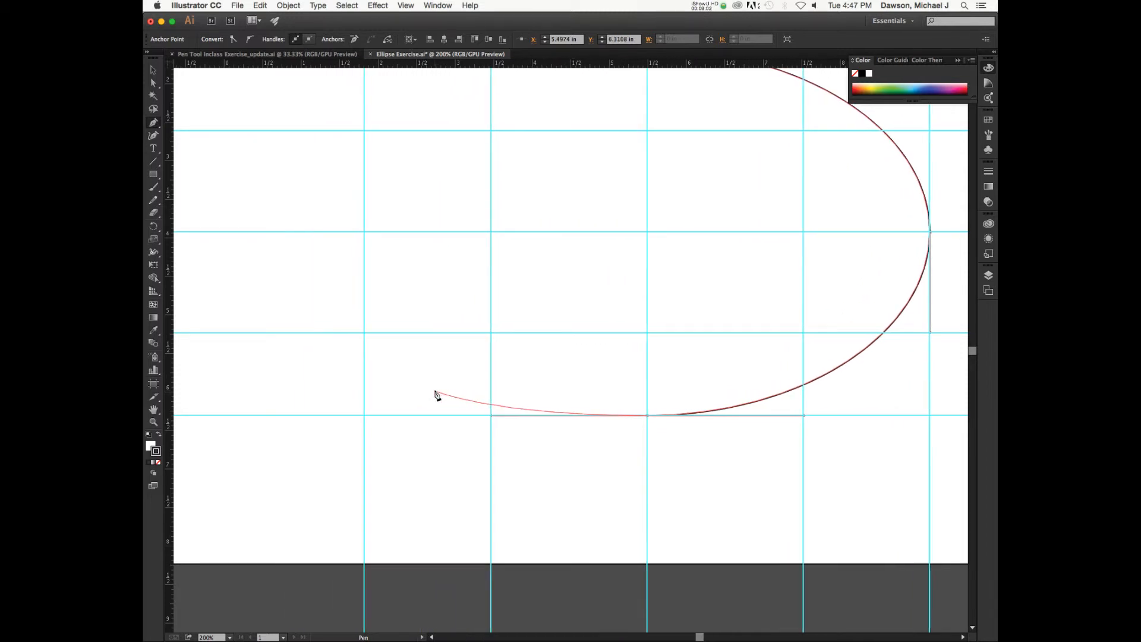
scroll(434, 395, left, 2)
scroll(435, 395, up, 1)
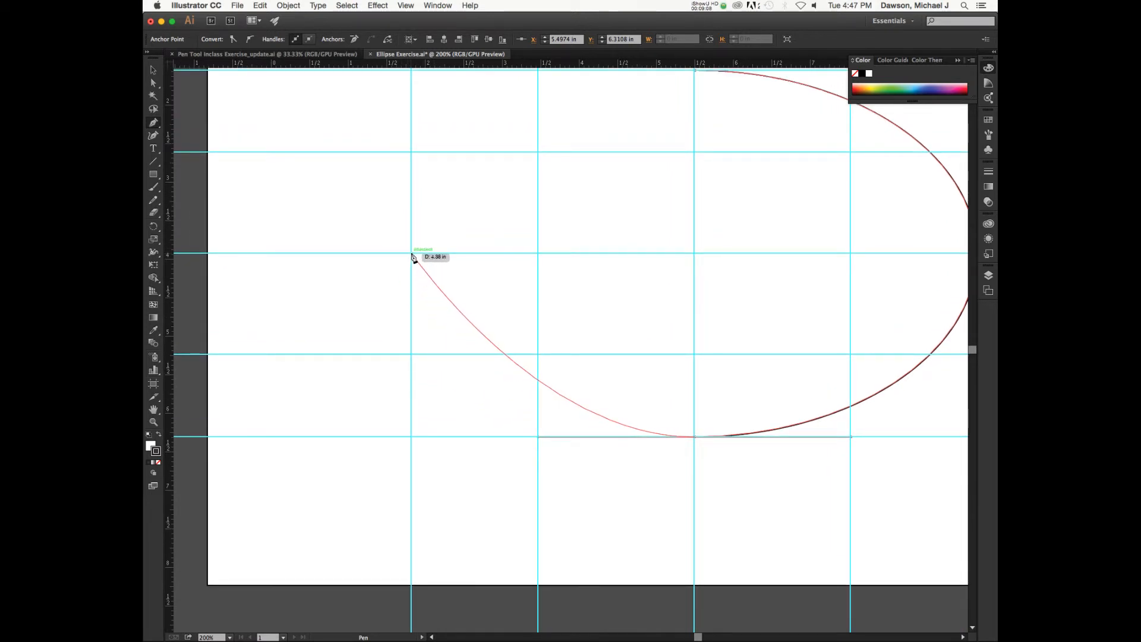
drag(410, 254, 412, 150)
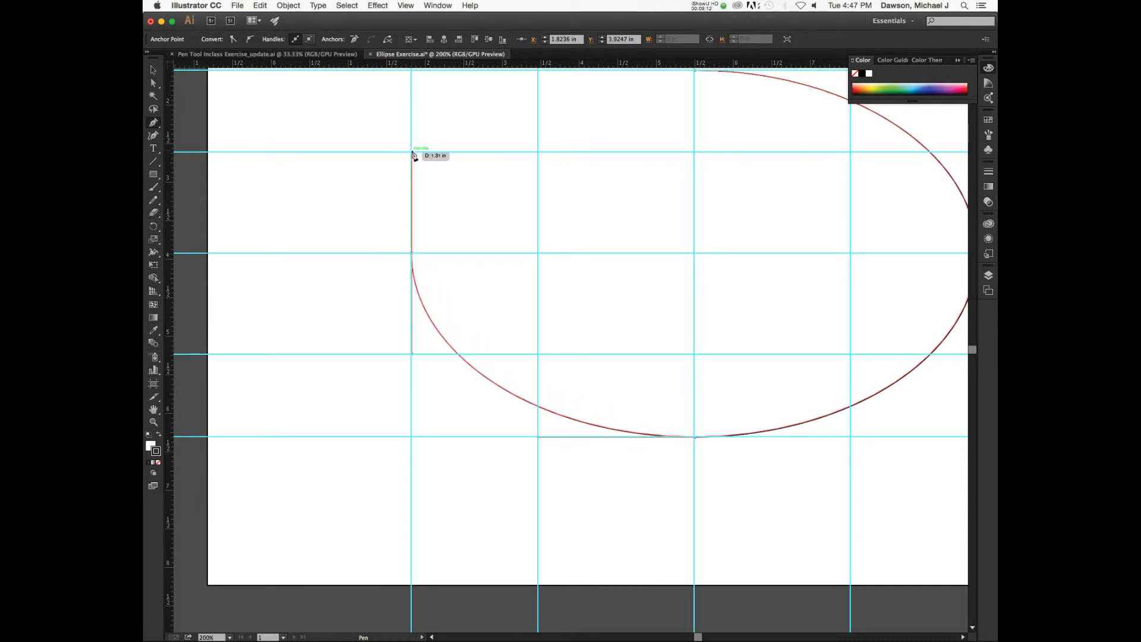
Step: Try closing the path at the top-centre anchor with its handle pulled right, then undo it
scroll(436, 164, up, 3)
scroll(437, 163, right, 5)
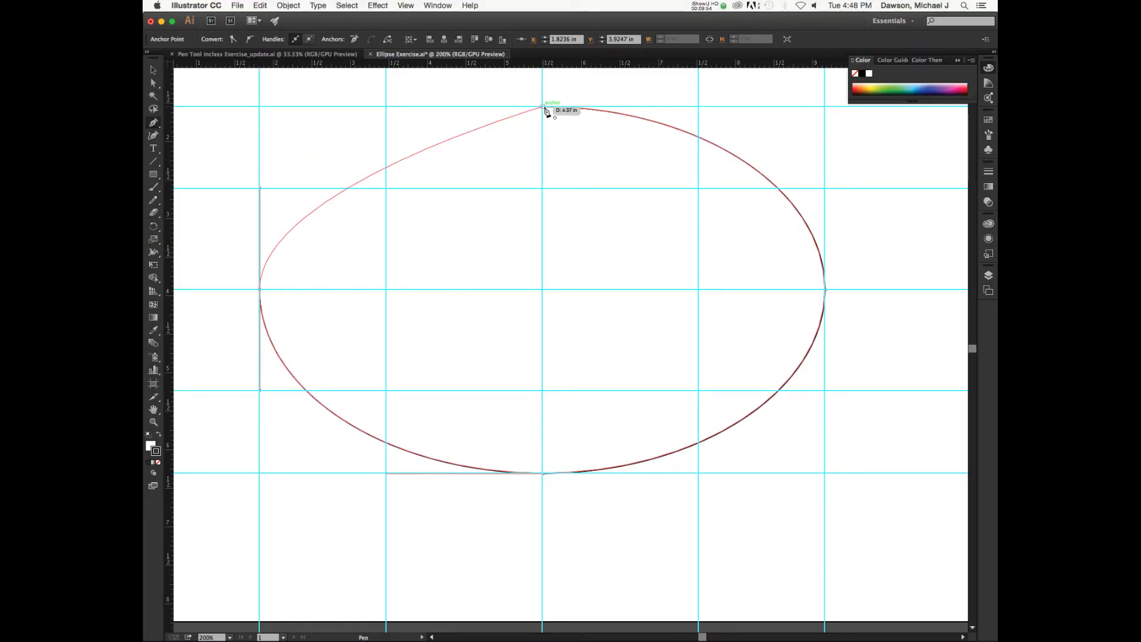
drag(543, 107, 676, 110)
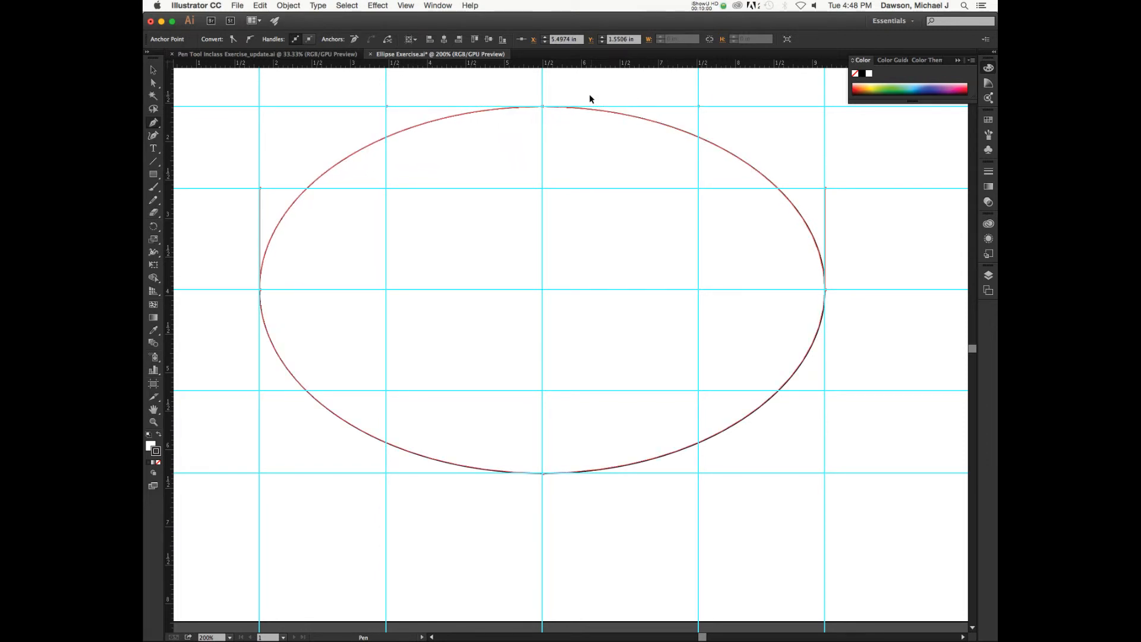
key(super+z)
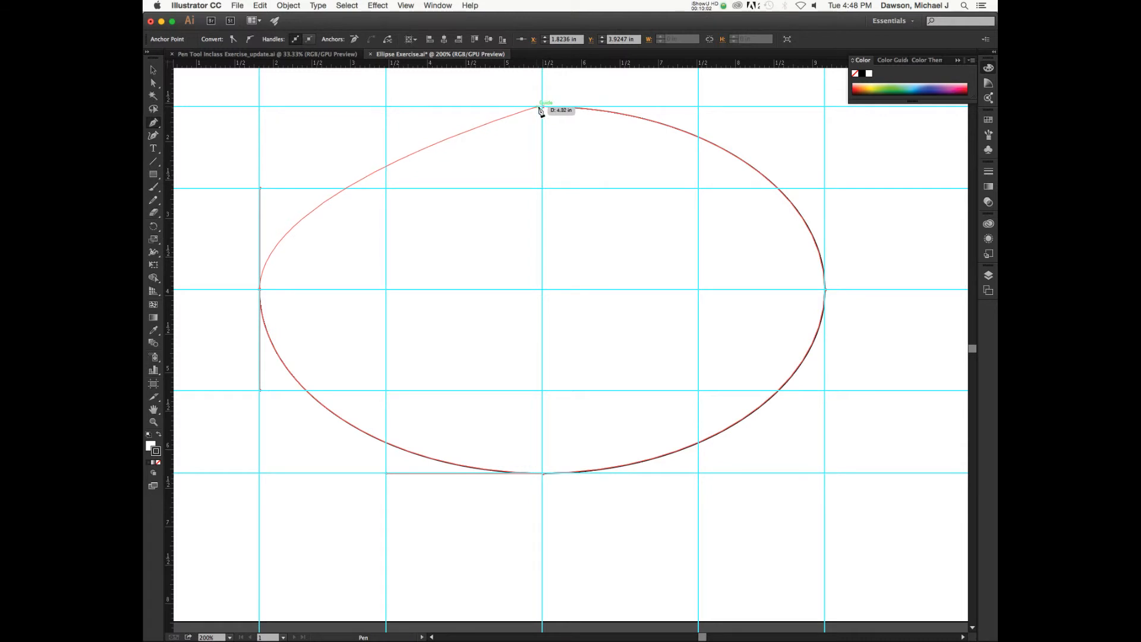
Step: Close the ellipse at the top-centre anchor with its handle pulled right to the next vertical guide, and hide the guides
drag(543, 109, 699, 107)
key(super+semicolon)
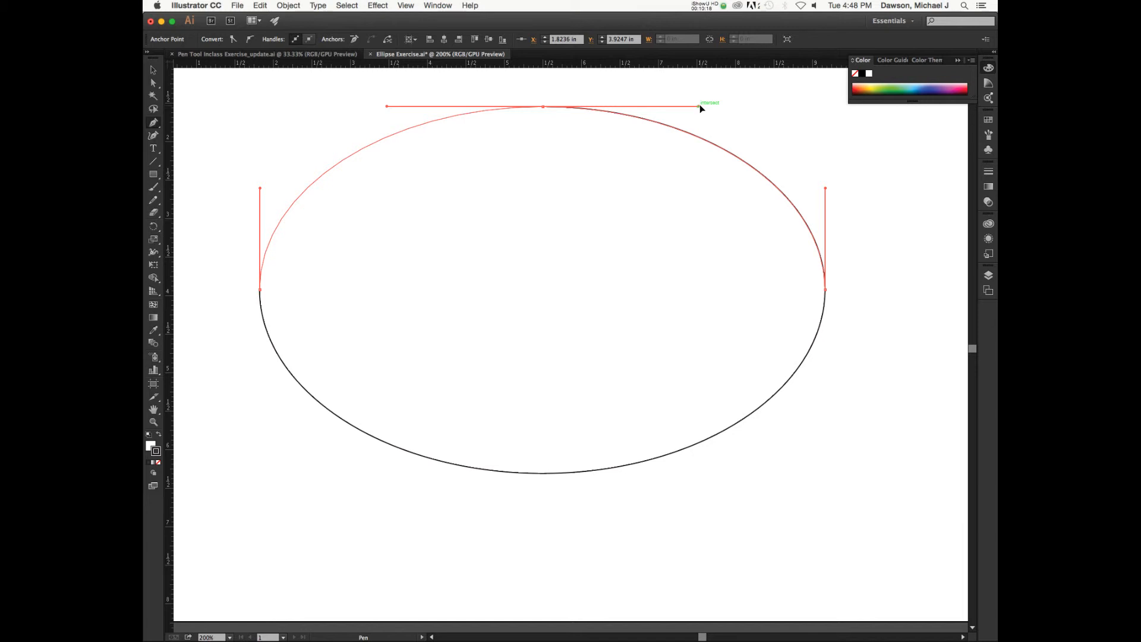
drag(701, 107, 700, 108)
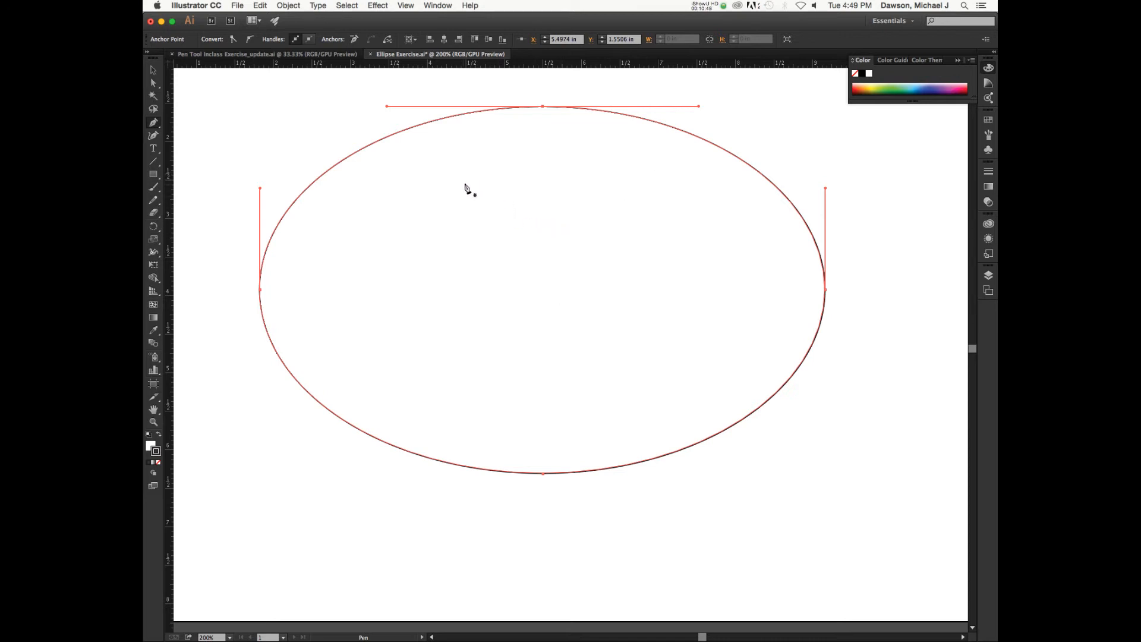
Step: Try drawing a curve inside the ellipse with the Pen tool from two anchors placed without guides, then undo both anchors
drag(524, 163, 681, 163)
drag(769, 321, 691, 326)
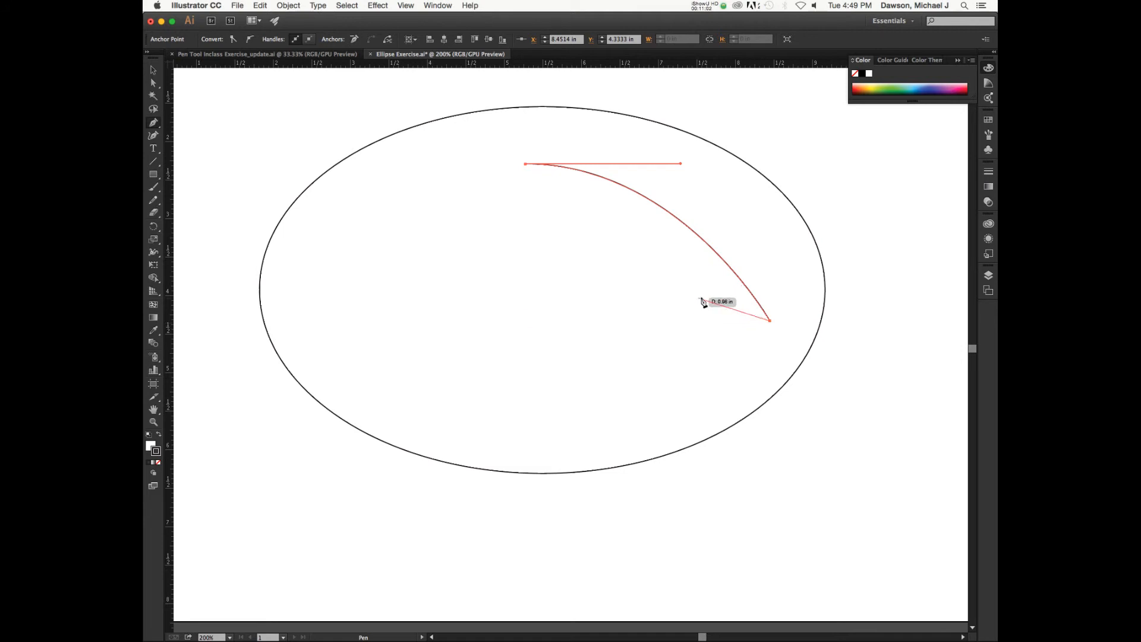
key(super+z)
key(super+z)
Step: Select the whole ellipse with the Direct Selection tool so that all its direction handles show
key(a)
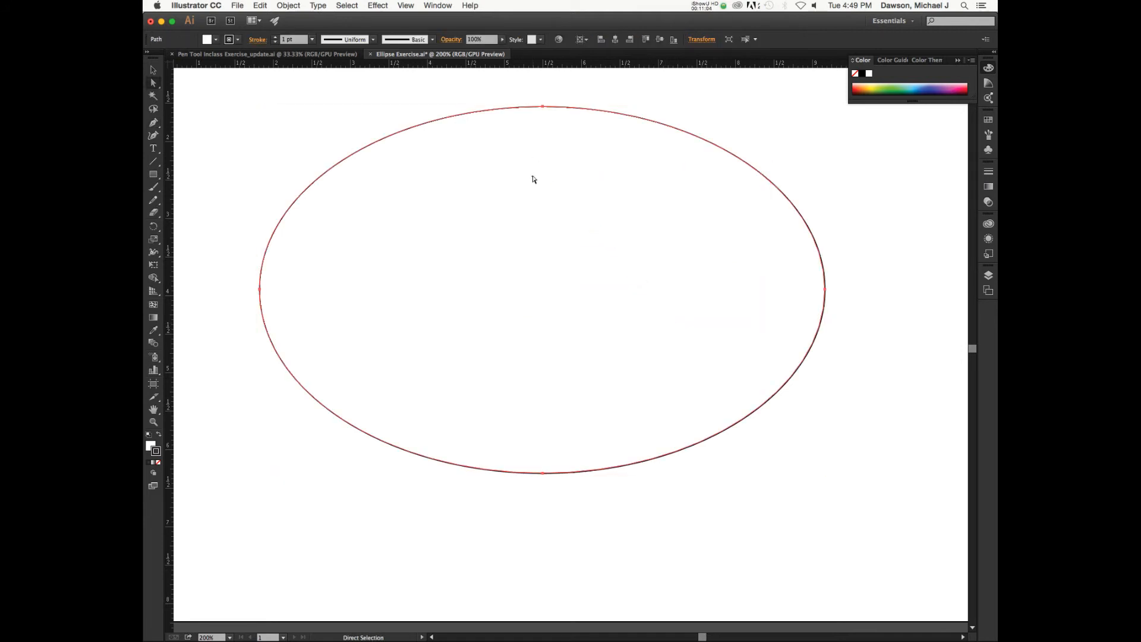
click(532, 176)
scroll(535, 177, down, 5)
scroll(536, 177, up, 5)
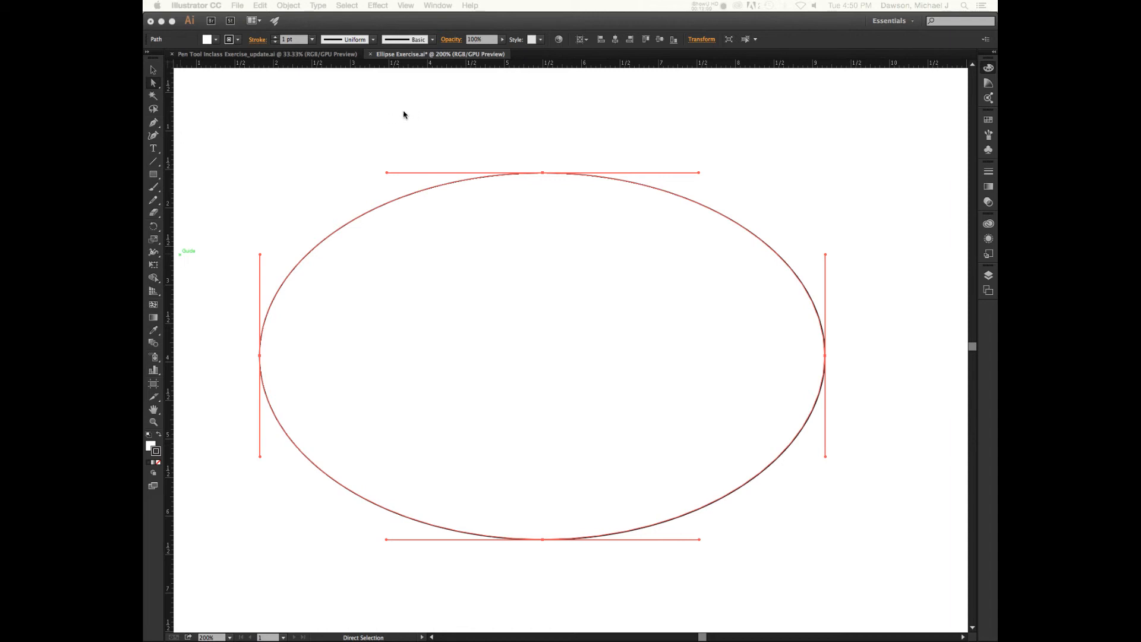
Step: Switch to the Selection tool, show the guides over the ellipse, and undo showing them
click(153, 71)
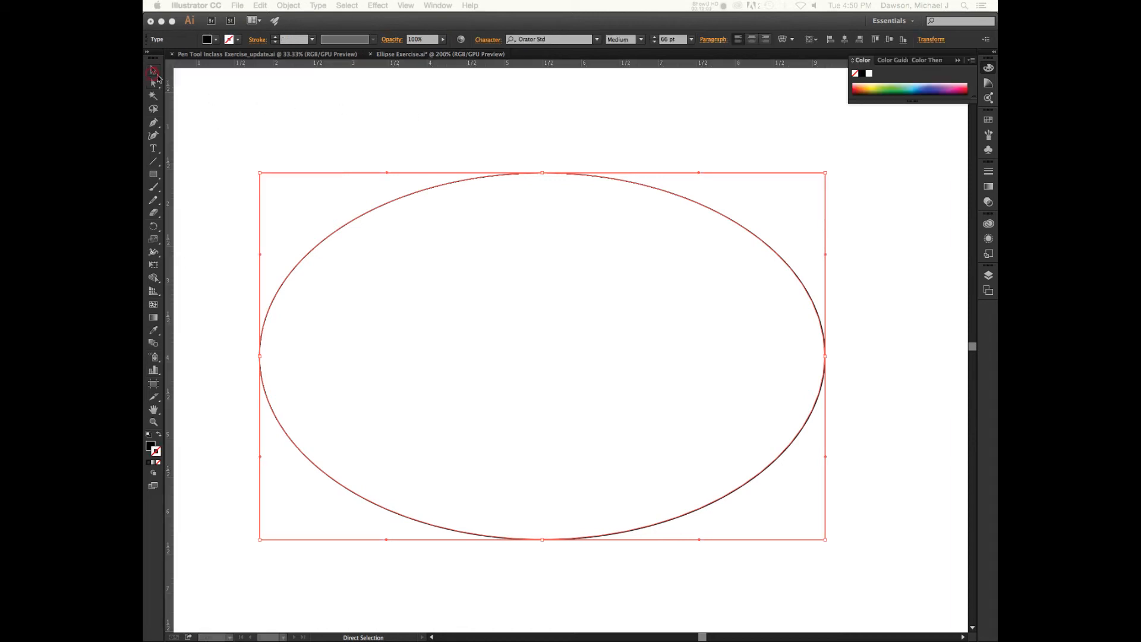
click(212, 112)
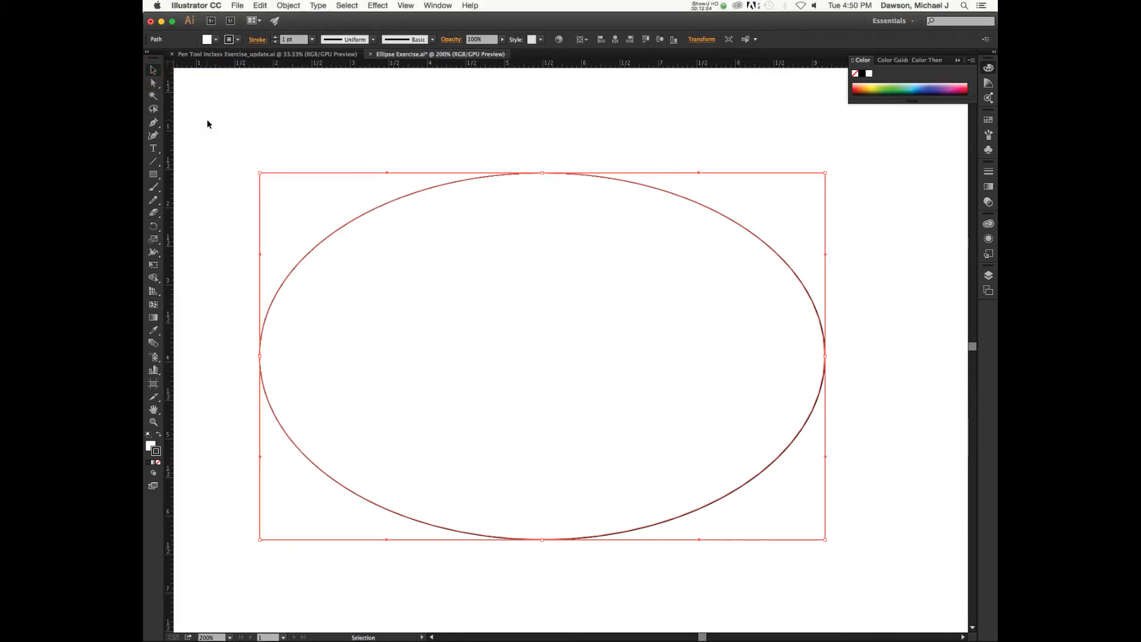
key(super+5)
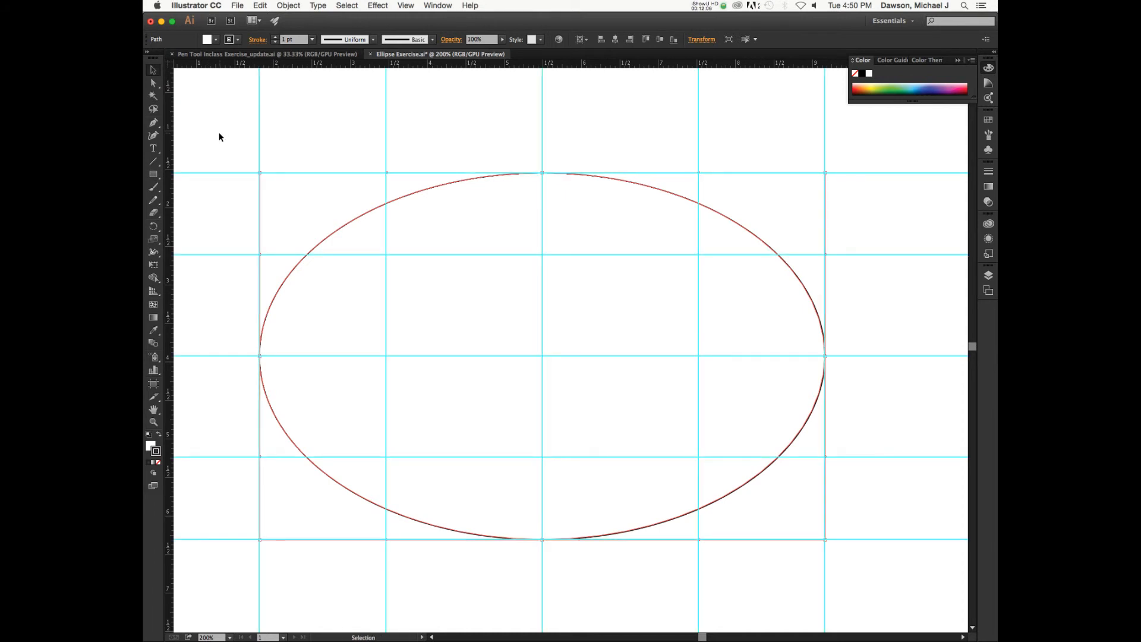
key(super+z)
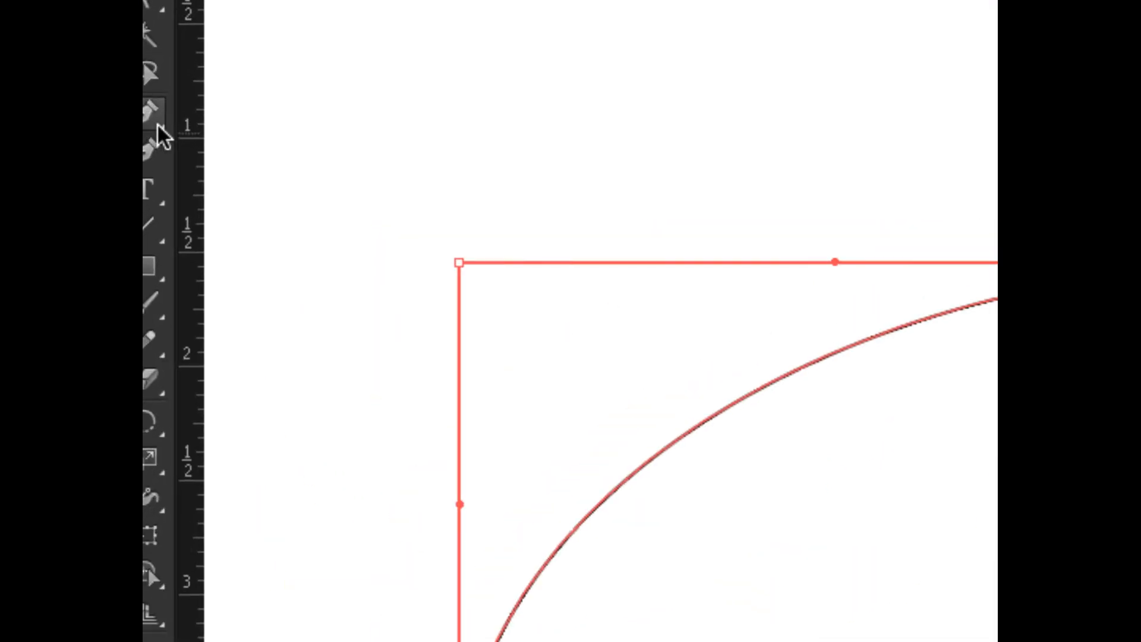
Step: Tear off the Pen tool group as a floating toolbox and place it above the ellipse's upper-left part
click(146, 113)
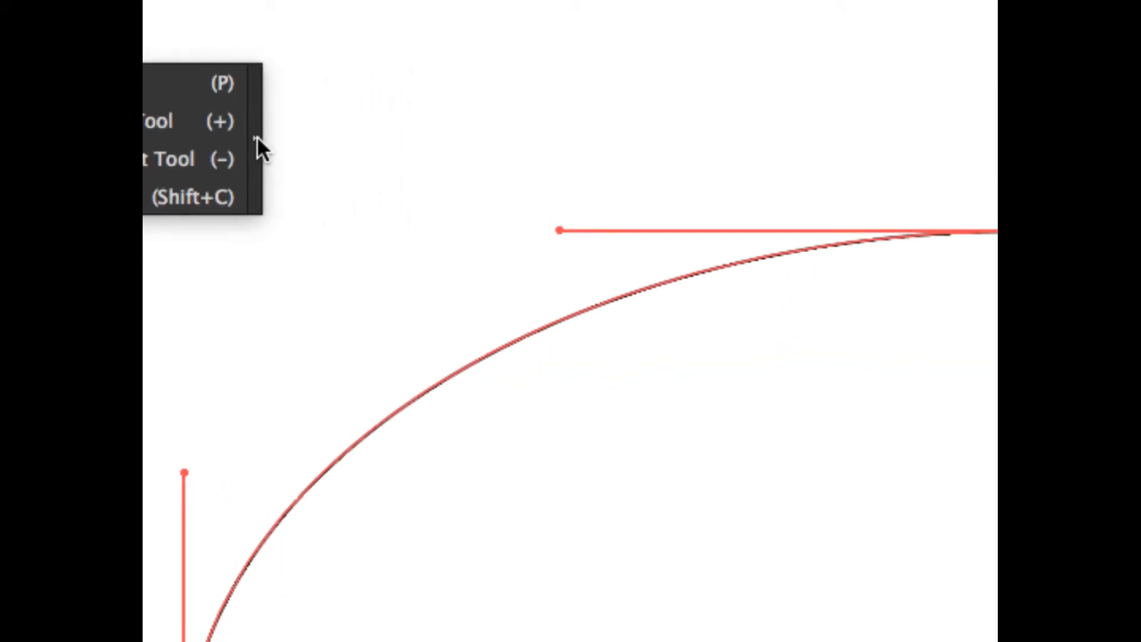
click(249, 141)
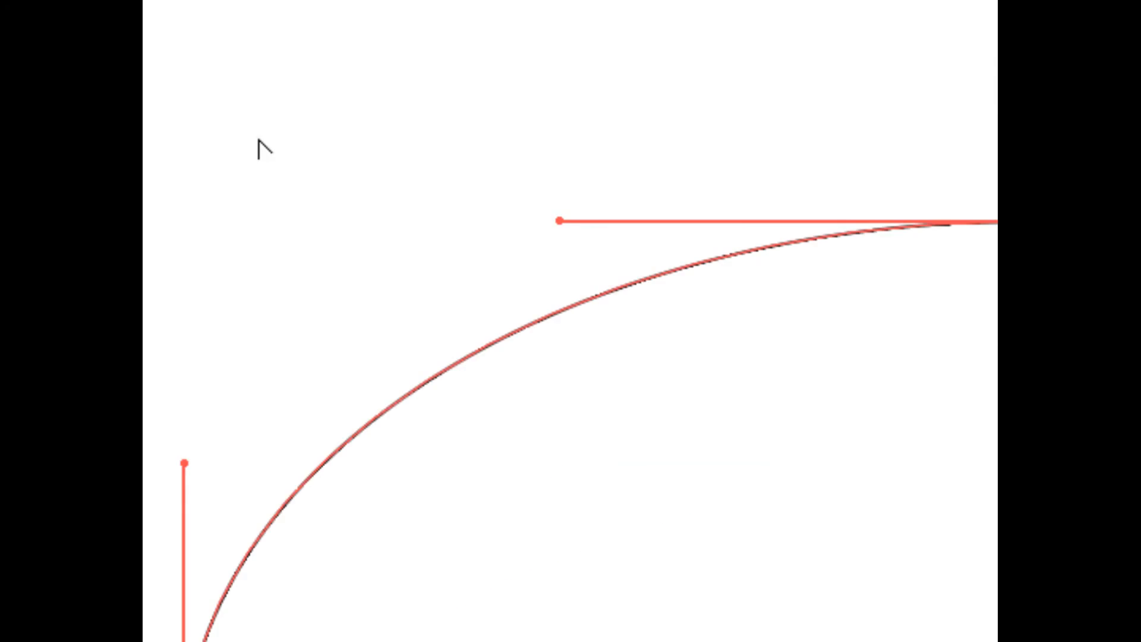
drag(202, 131, 254, 88)
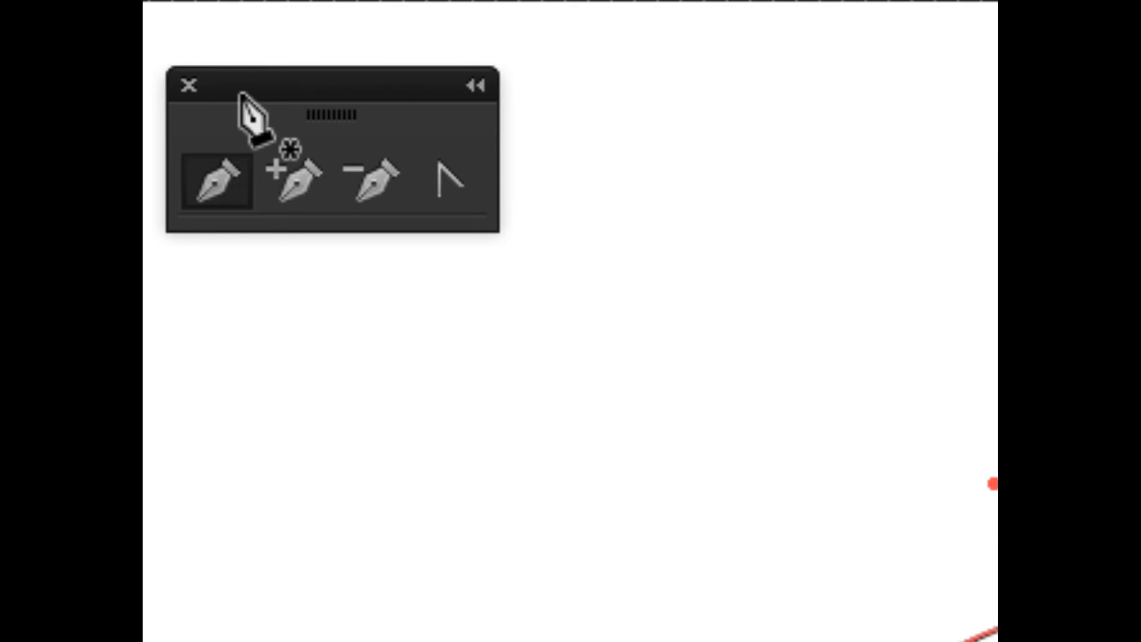
Step: Activate the Delete Anchor Point and Add Anchor Point tools in turn, and return to the Pen tool
click(374, 178)
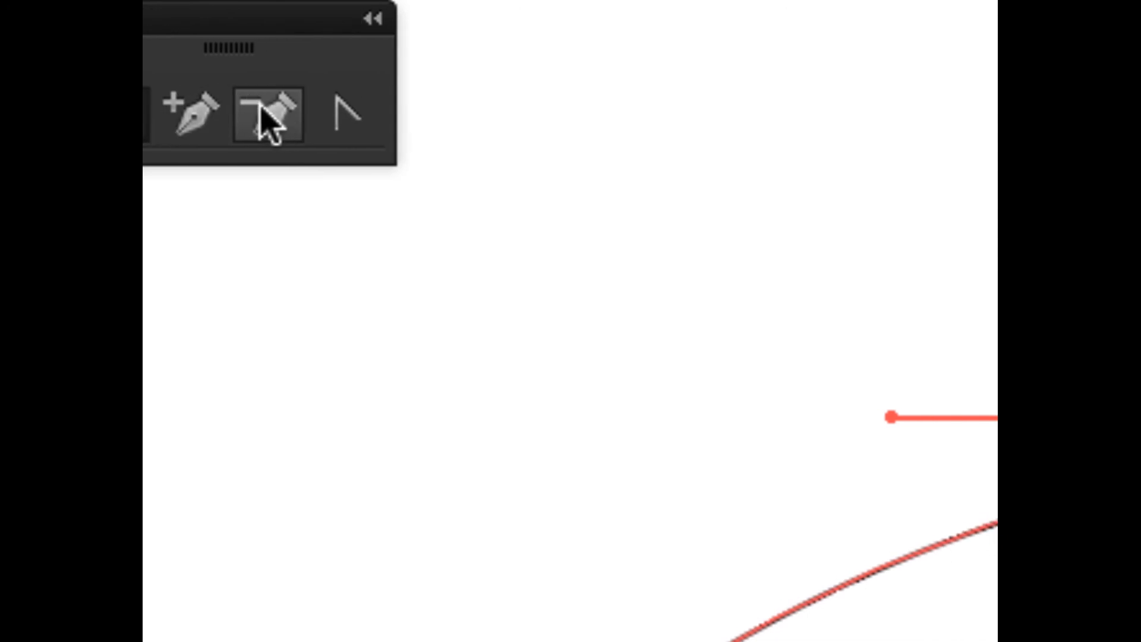
click(204, 109)
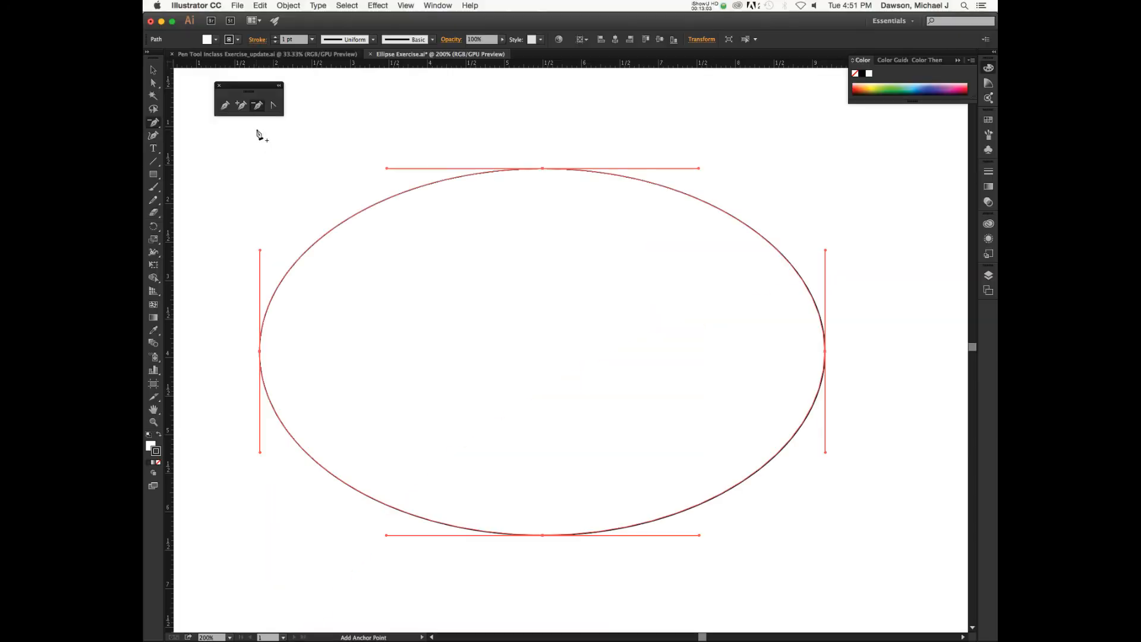
key(minus)
click(225, 105)
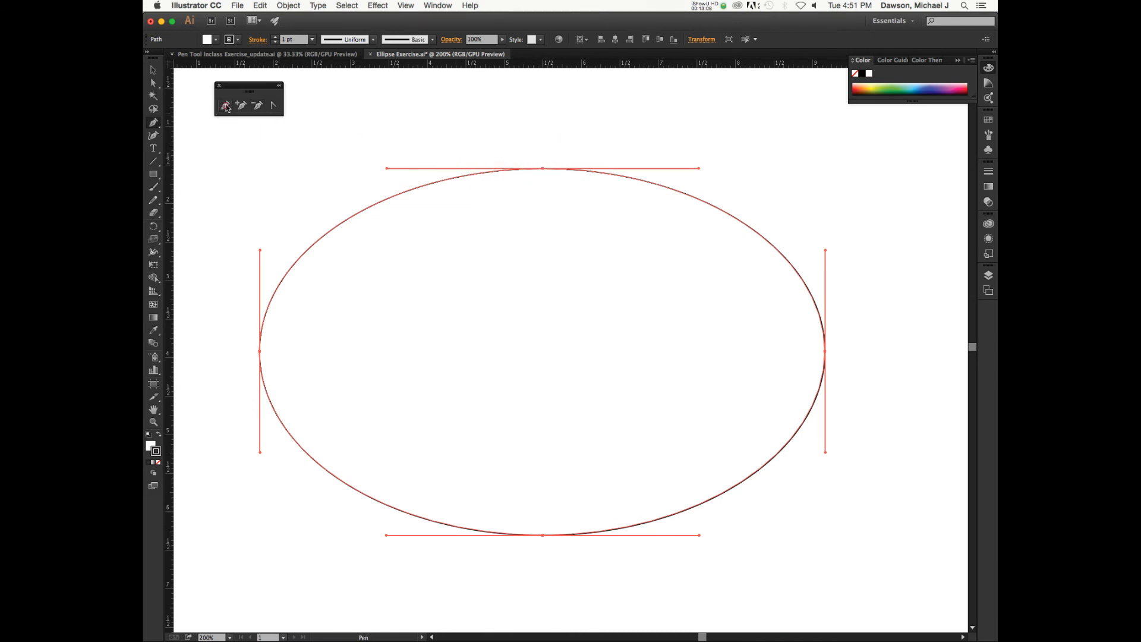